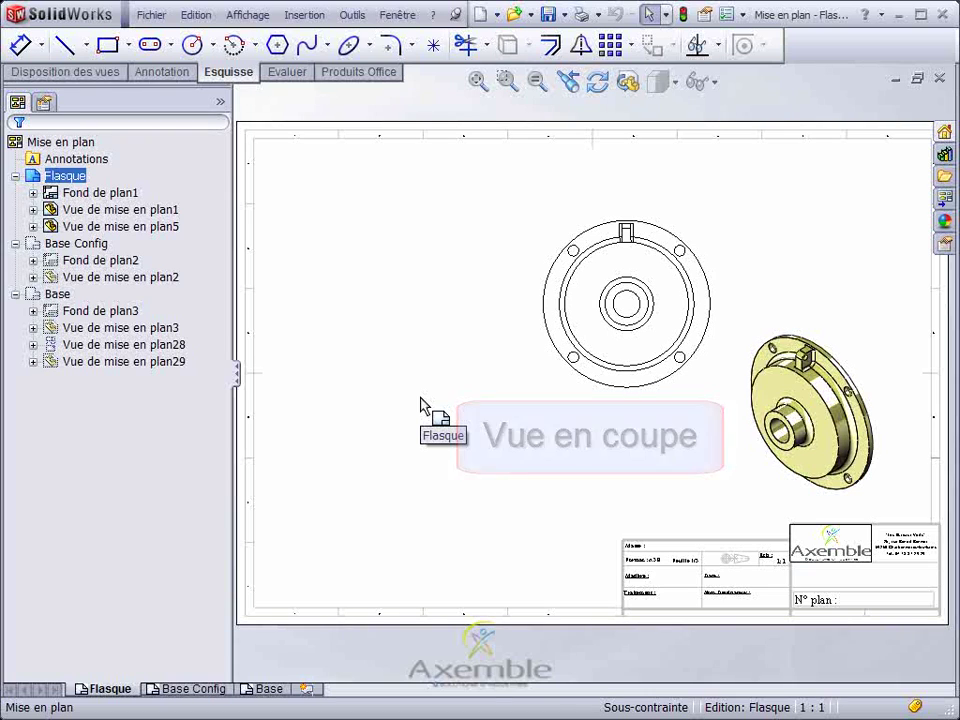
Sketch a vertical line about 61.5 mm long and a horizontal line about 57.9 mm long meeting at the flange front view's centre.
click(64, 44)
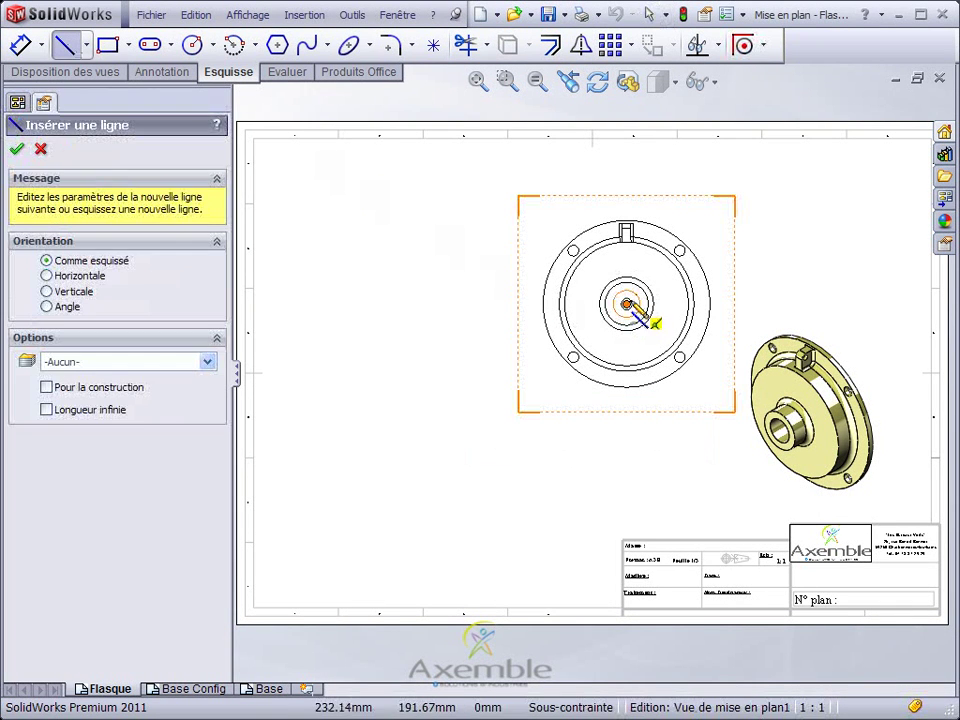
click(627, 222)
click(627, 303)
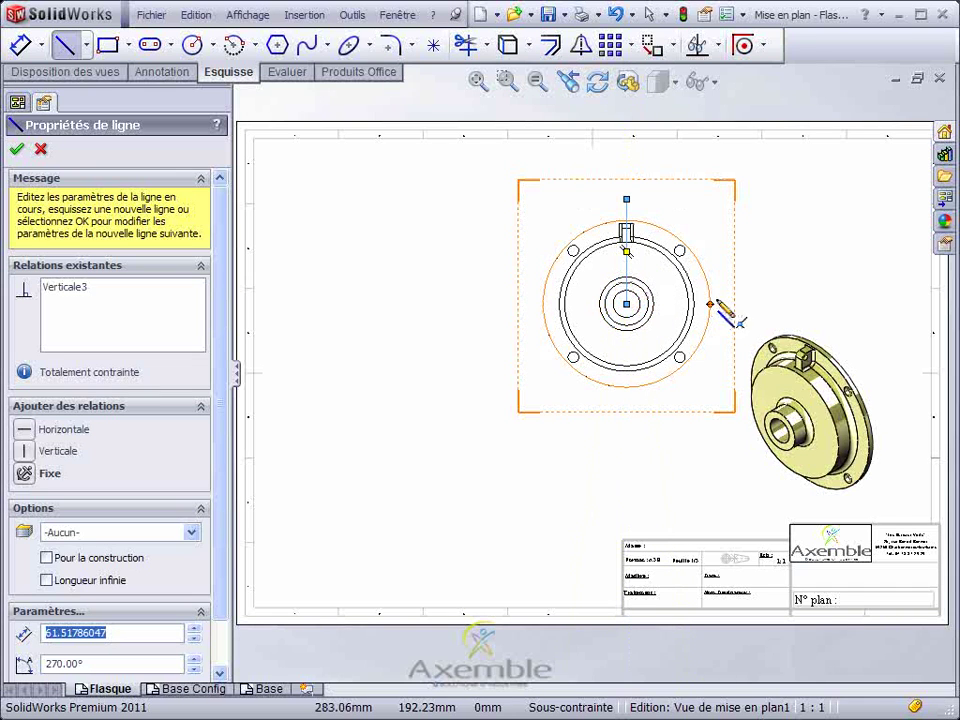
click(725, 303)
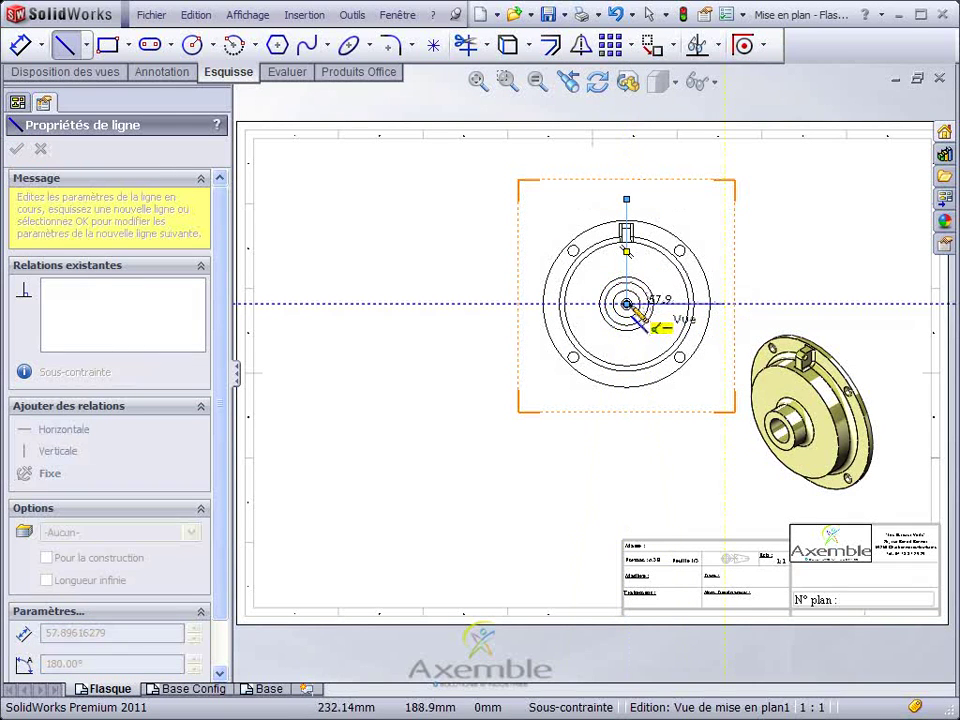
click(627, 303)
key(Escape)
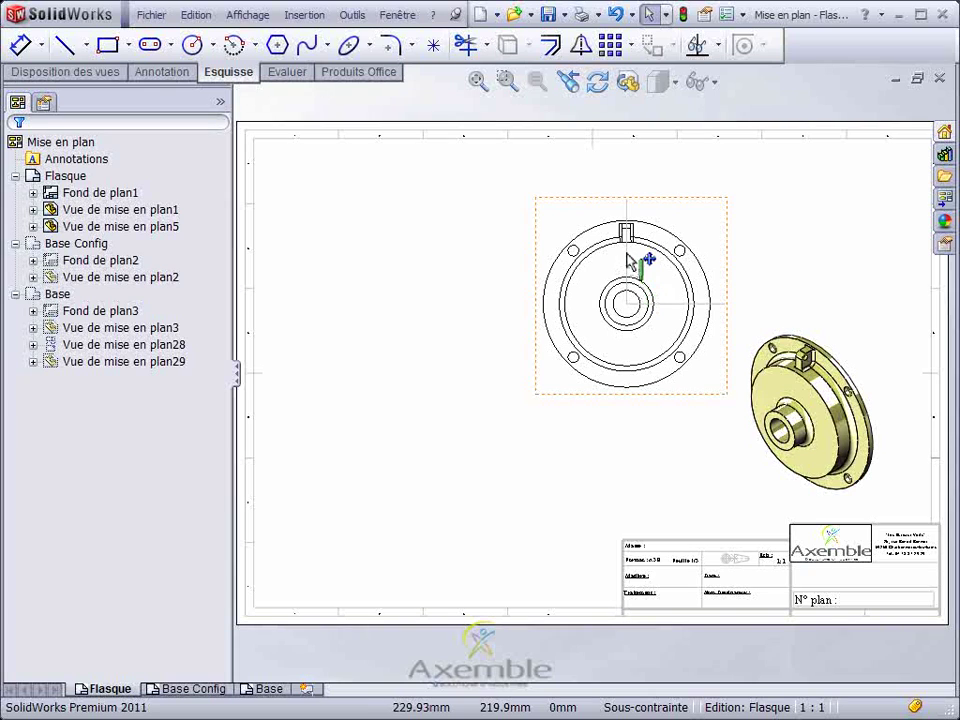
Create a full, non-partial section view from the vertical cutting line and place it beside the flange front view.
click(628, 262)
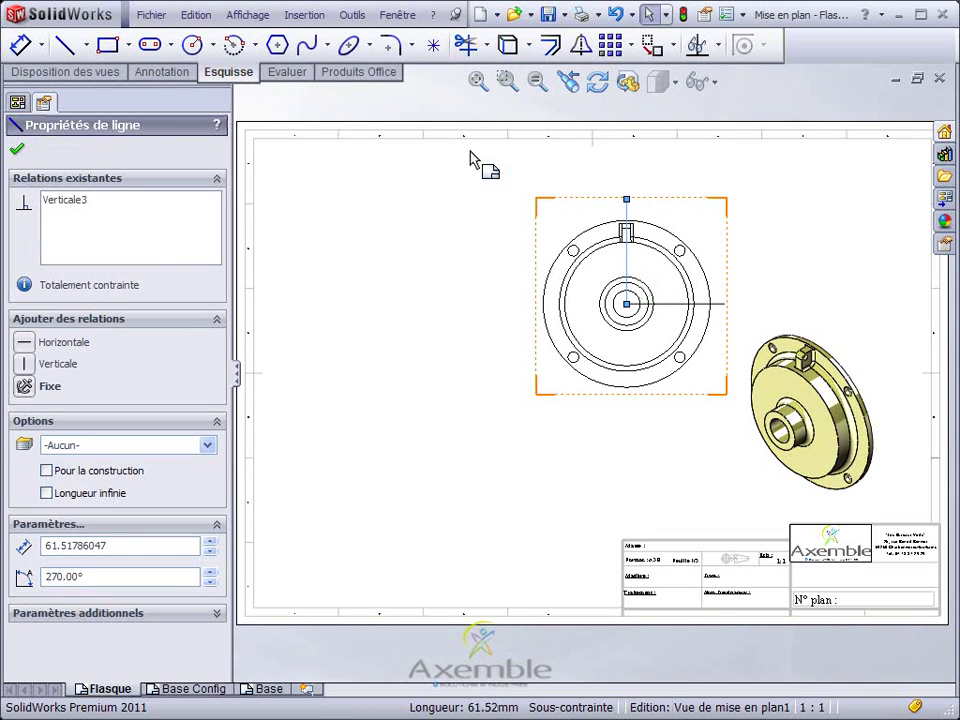
click(303, 16)
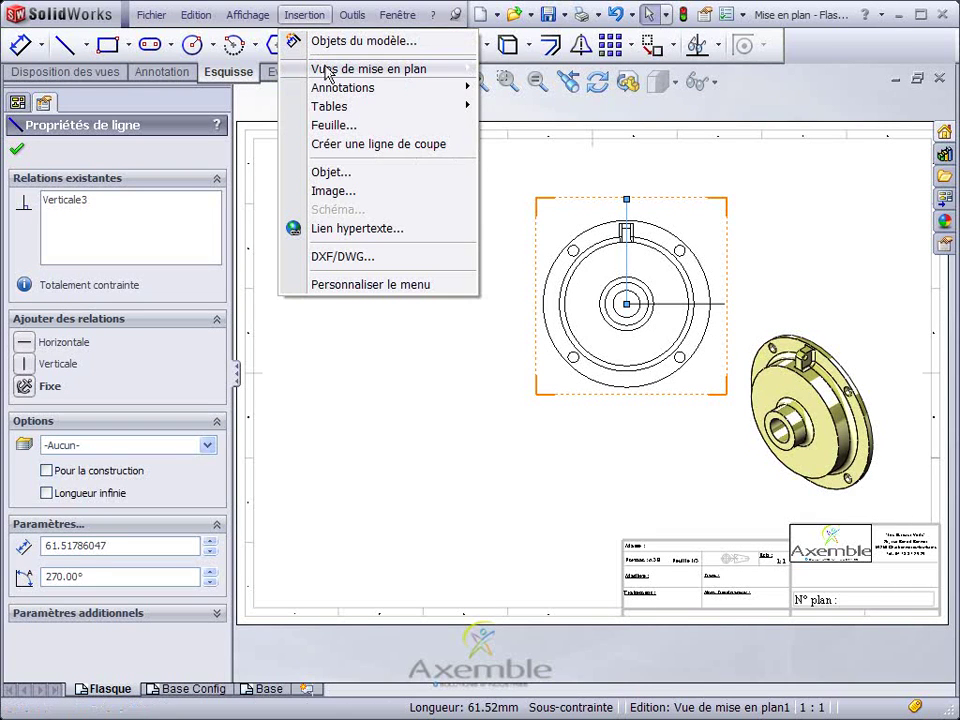
mouse_move(328, 72)
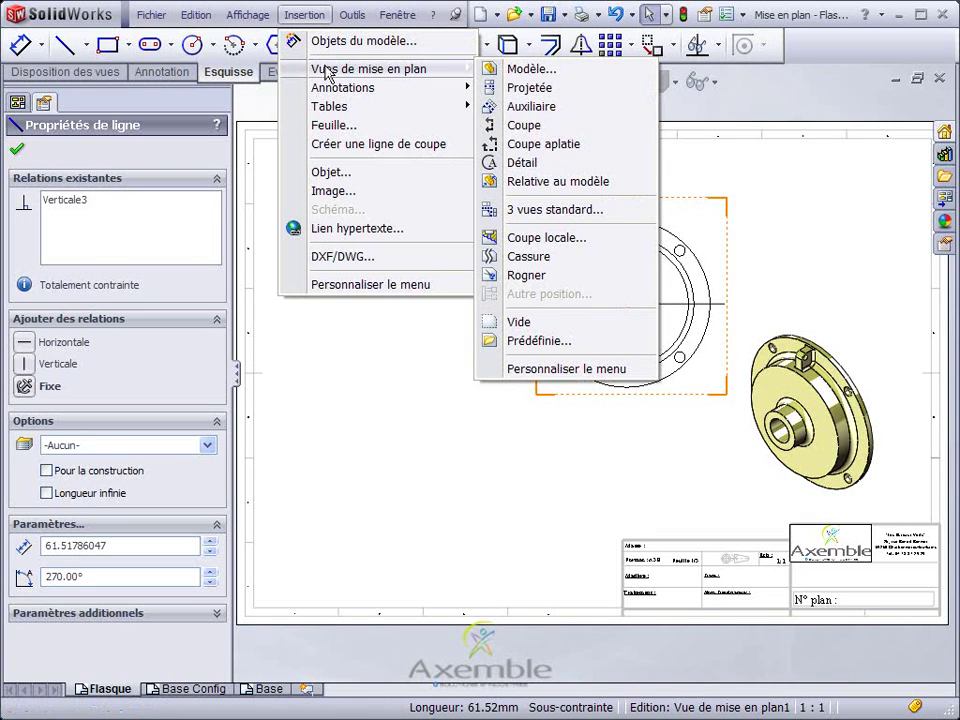
click(537, 131)
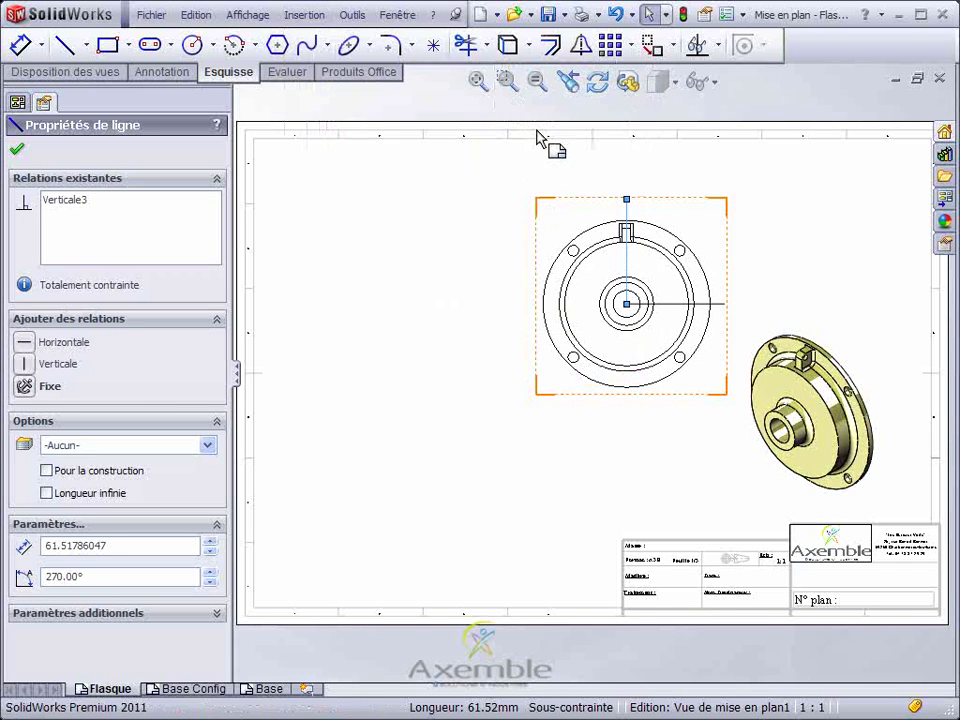
click(90, 74)
click(196, 46)
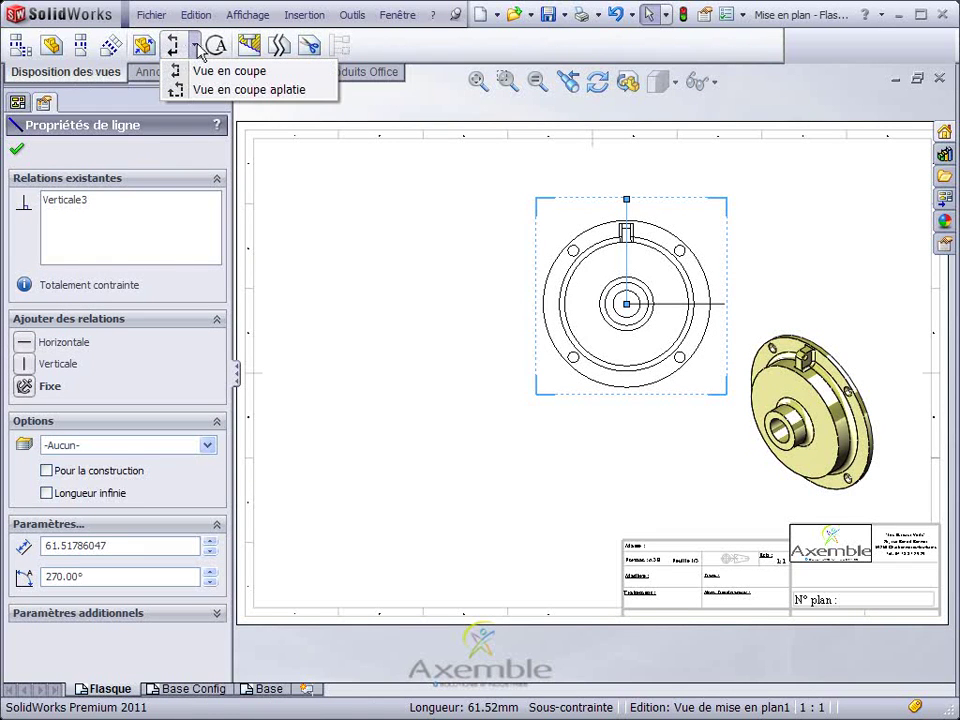
click(207, 72)
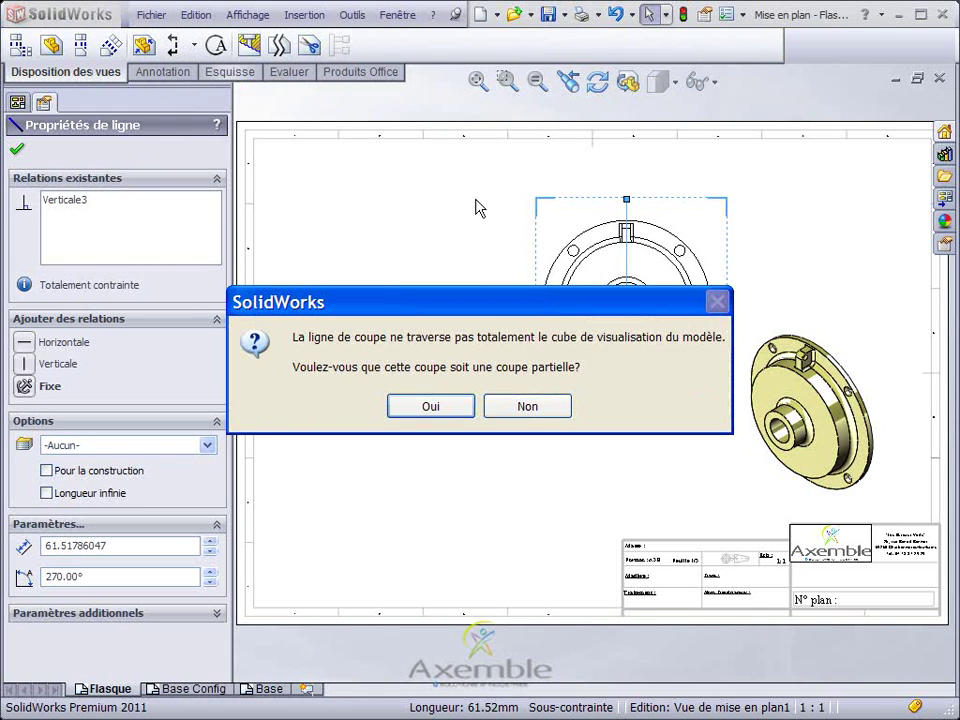
click(522, 408)
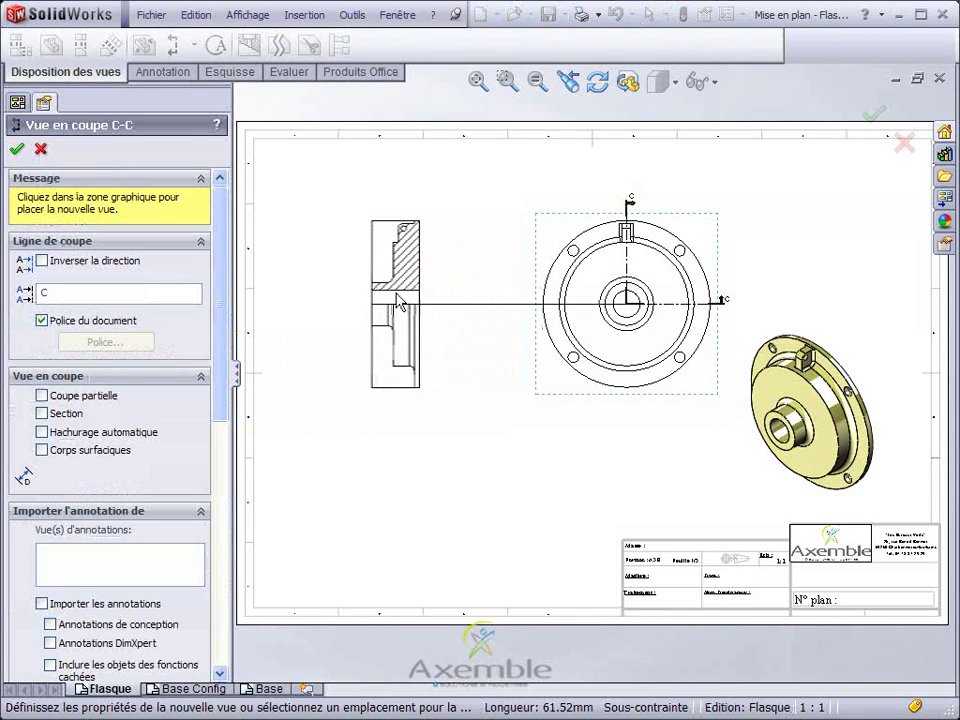
click(386, 300)
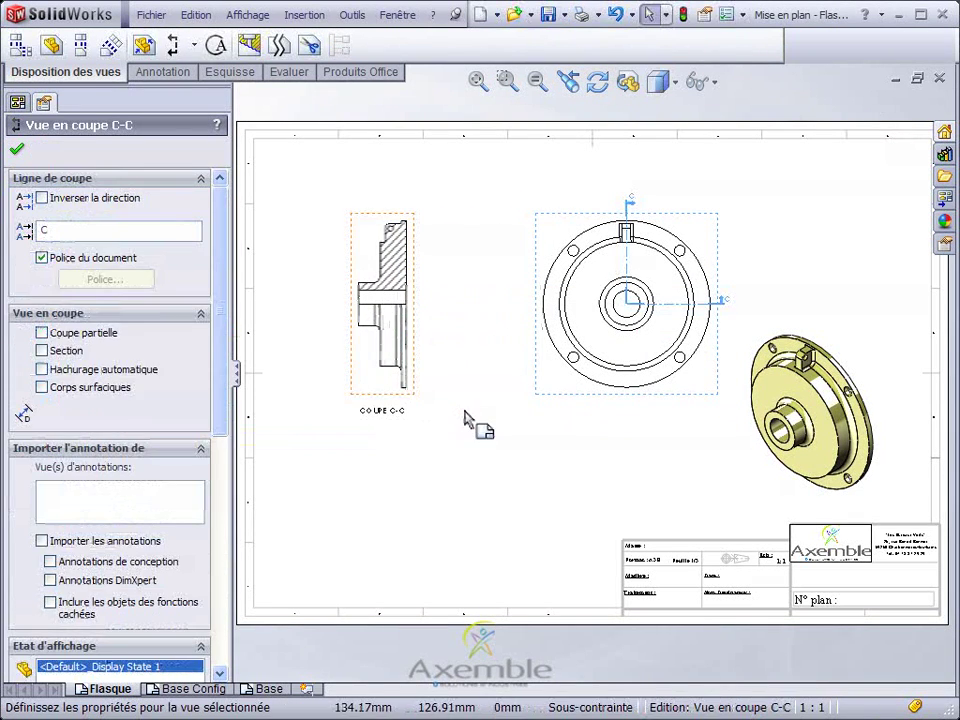
Rotate the flange's section view in 3D to a tilted orientation that exposes the cut faces, and keep it.
scroll(306, 341, down, 3)
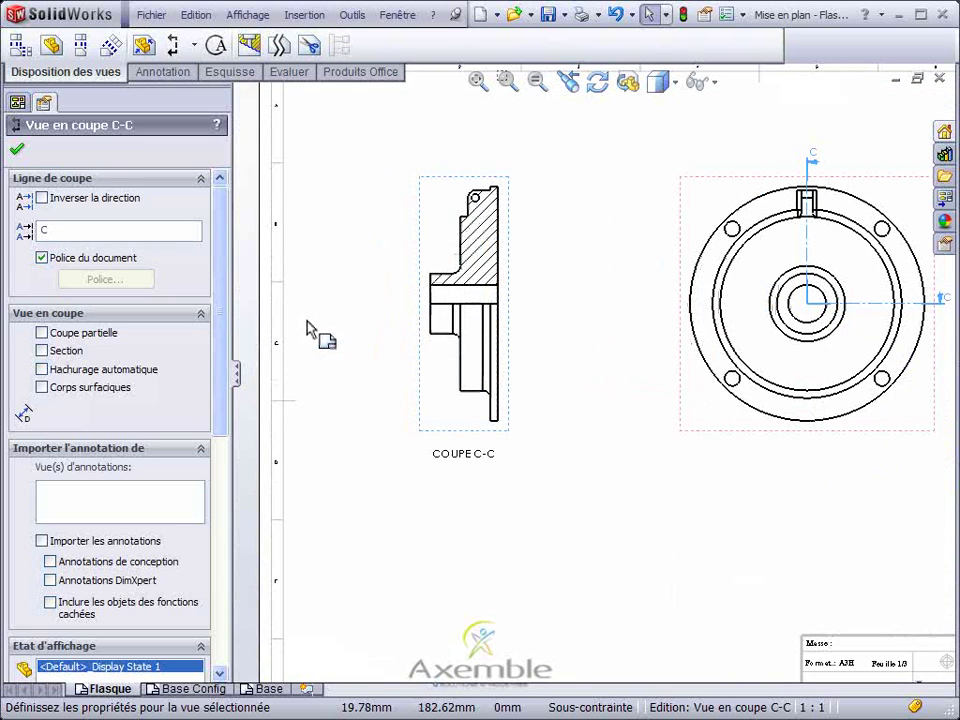
key(Escape)
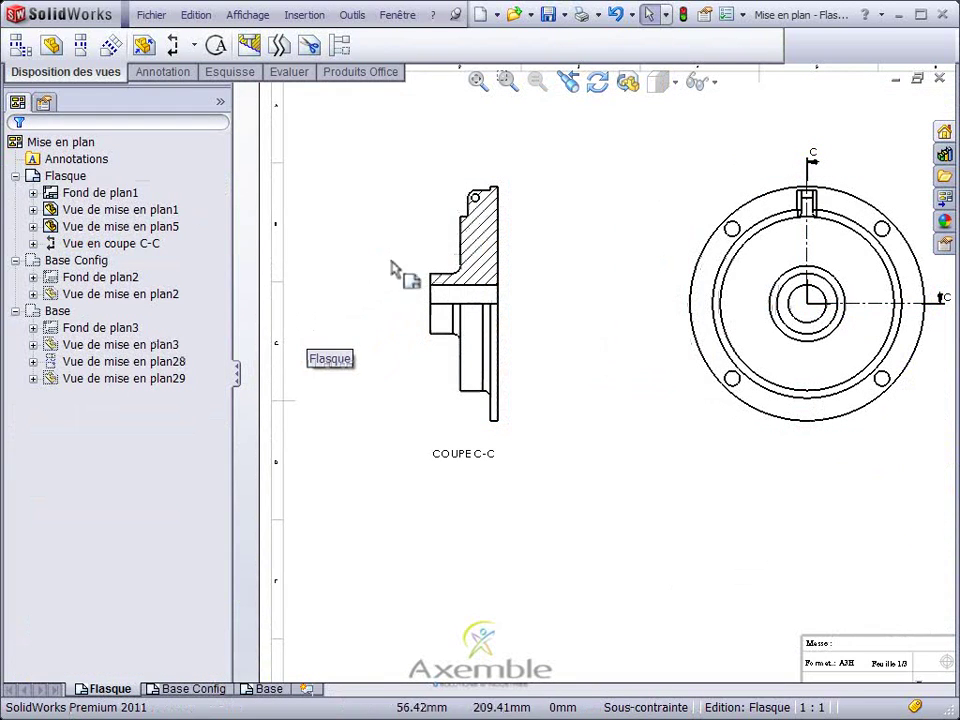
click(436, 214)
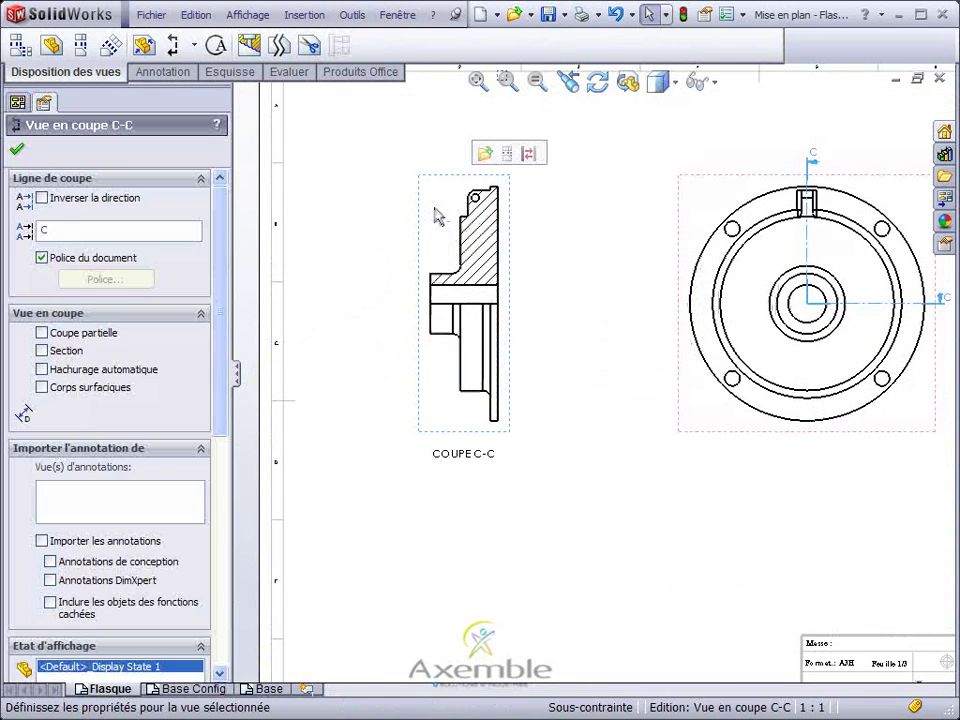
click(248, 15)
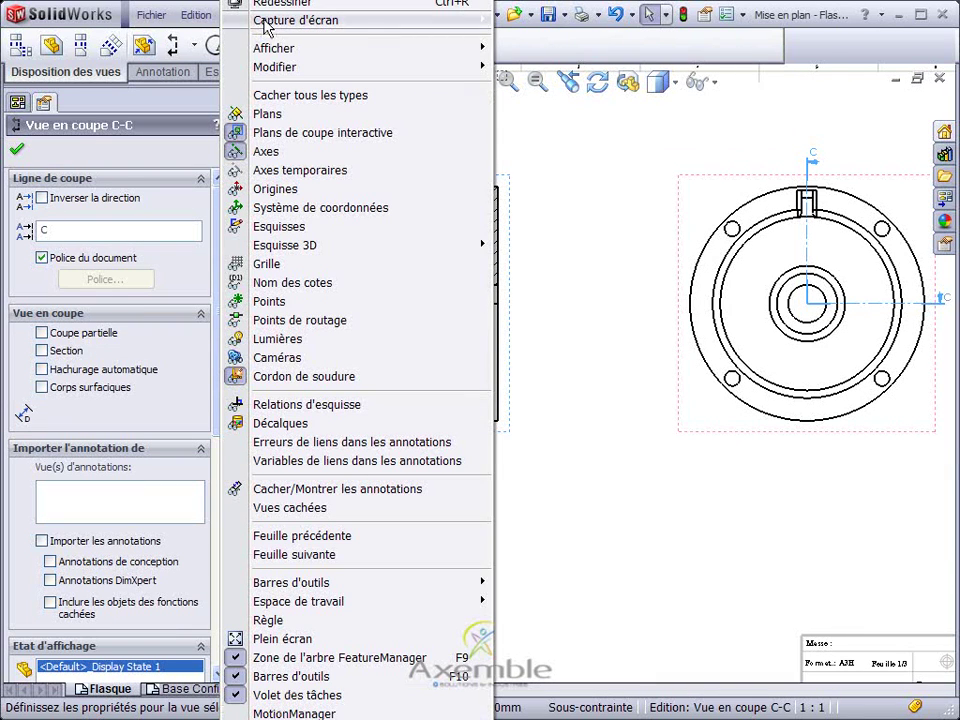
mouse_move(281, 72)
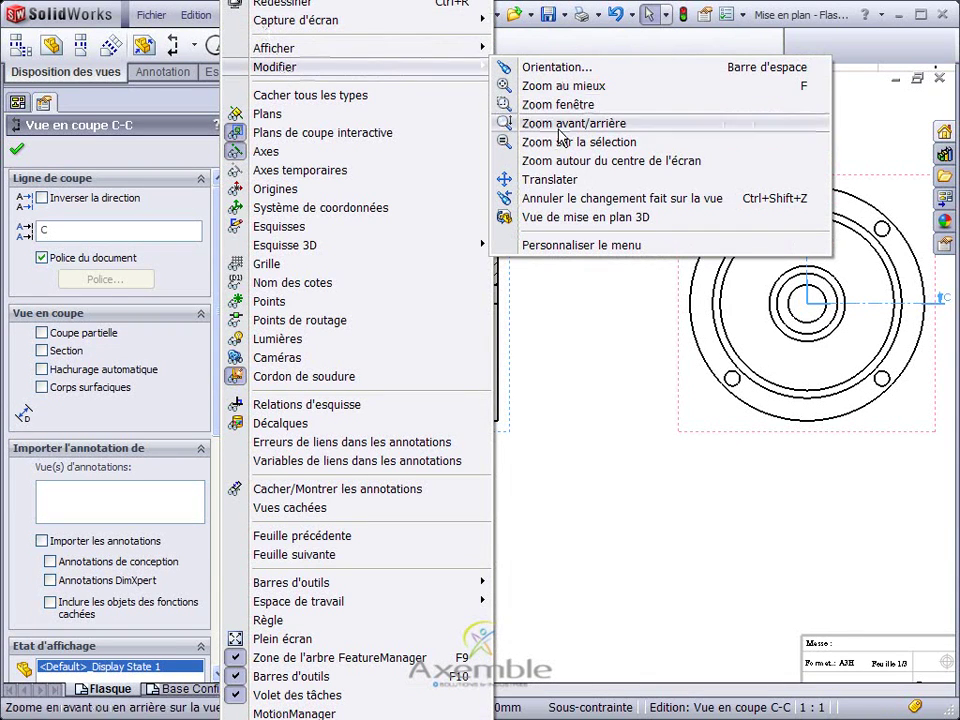
click(577, 219)
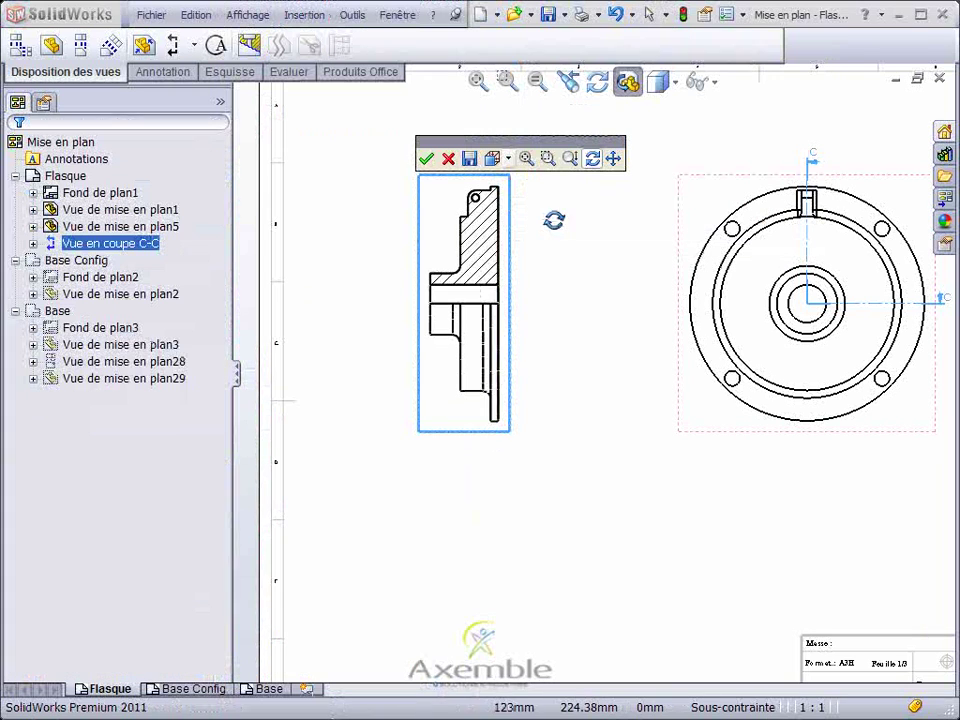
drag(455, 225, 483, 288)
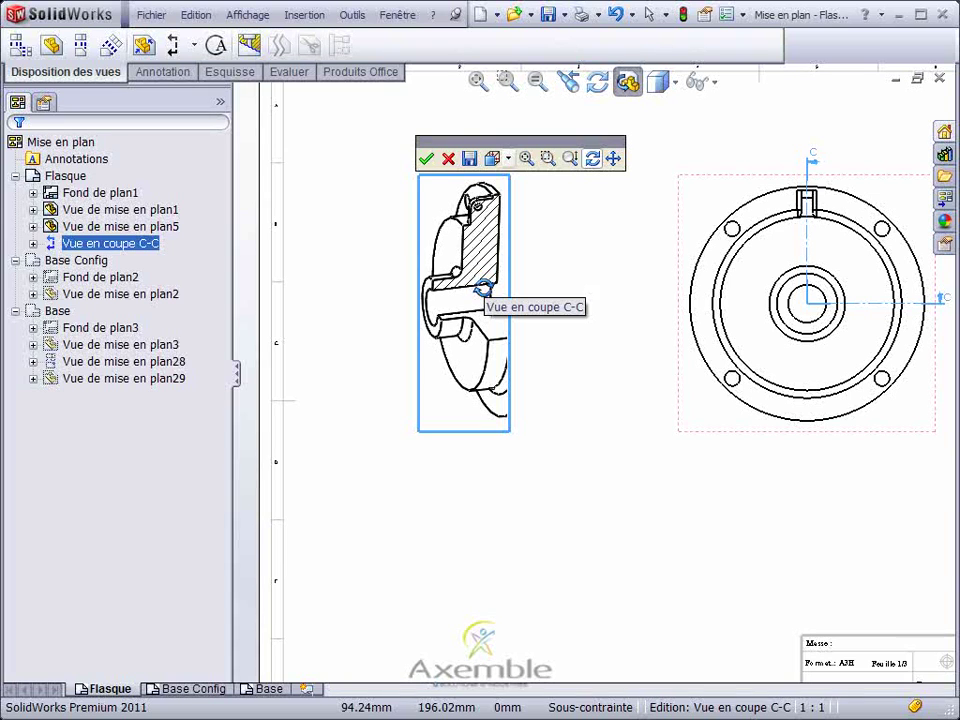
click(425, 159)
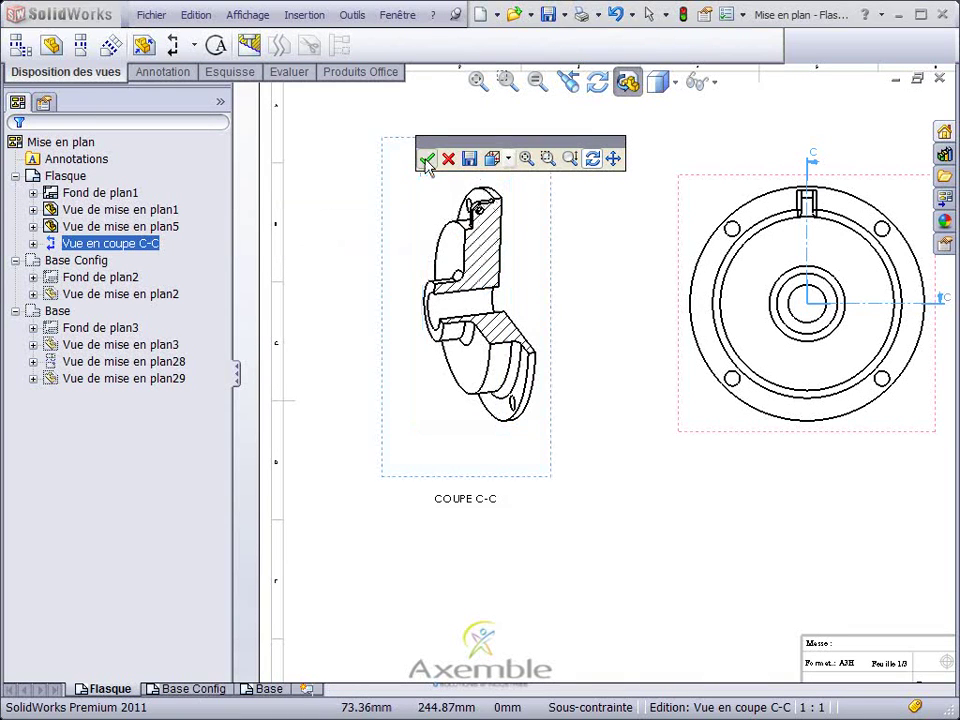
click(343, 192)
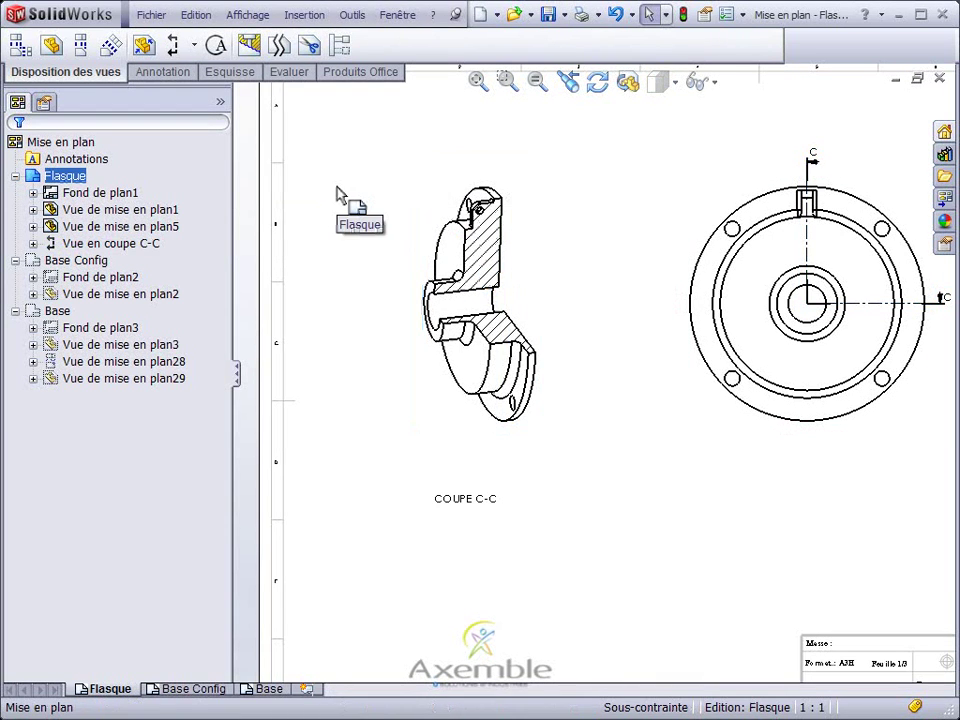
Open the Base part from its isometric drawing view on the Base Config sheet.
key(f)
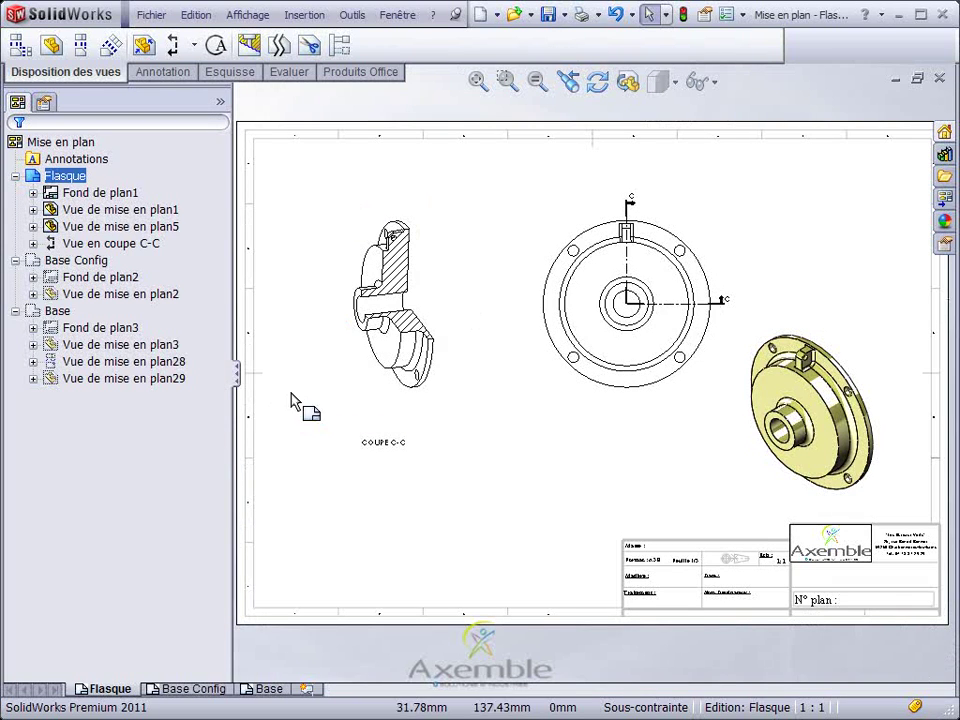
click(204, 688)
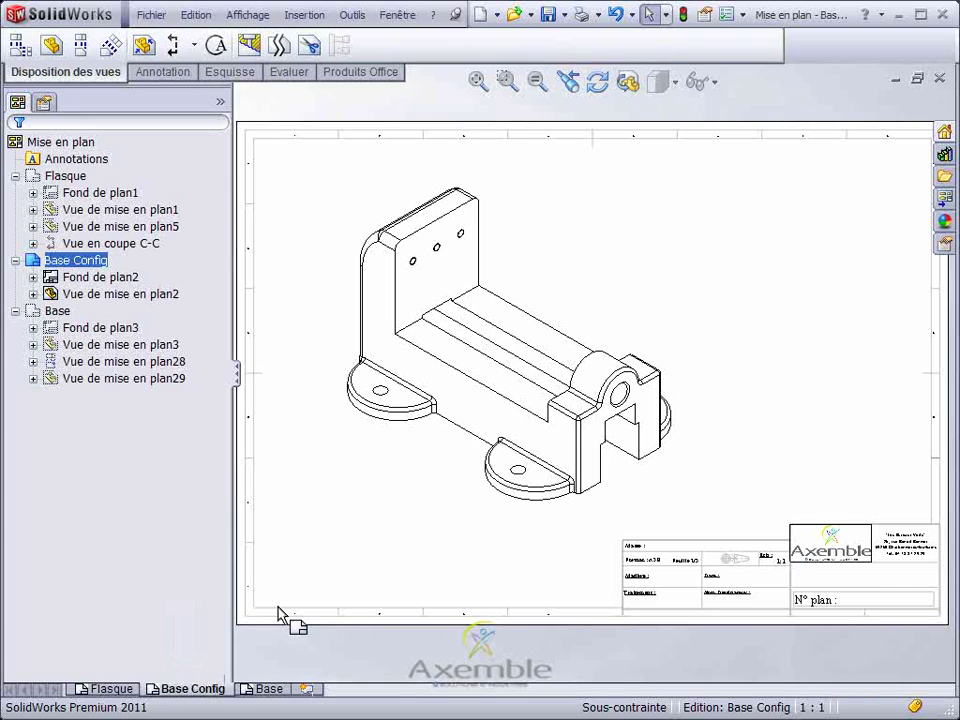
click(330, 330)
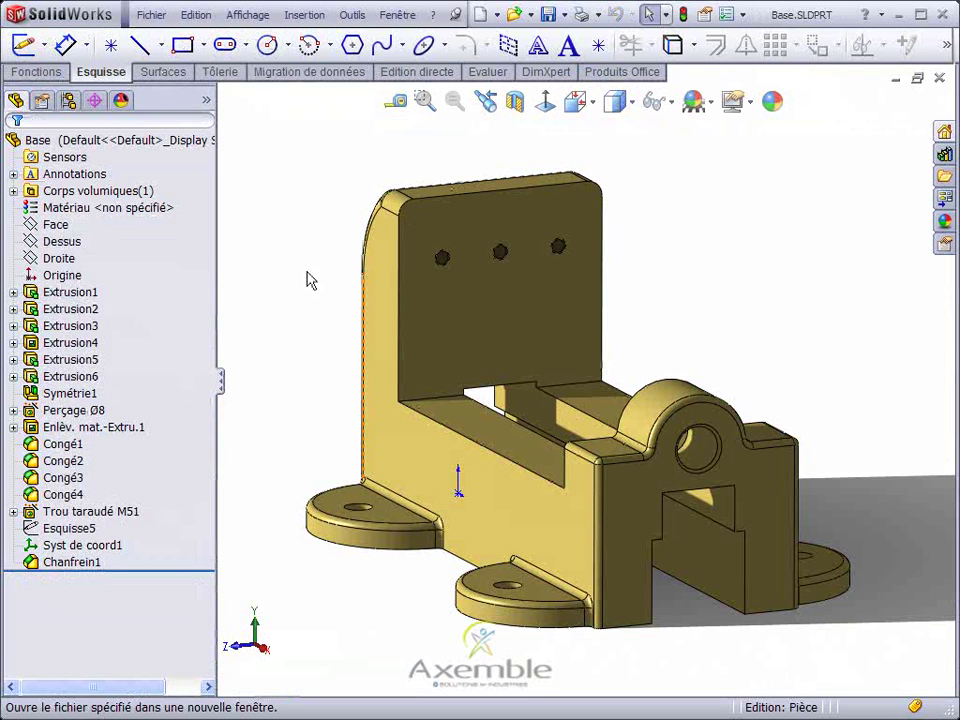
Add a configuration named COUPE to the Base part.
click(69, 101)
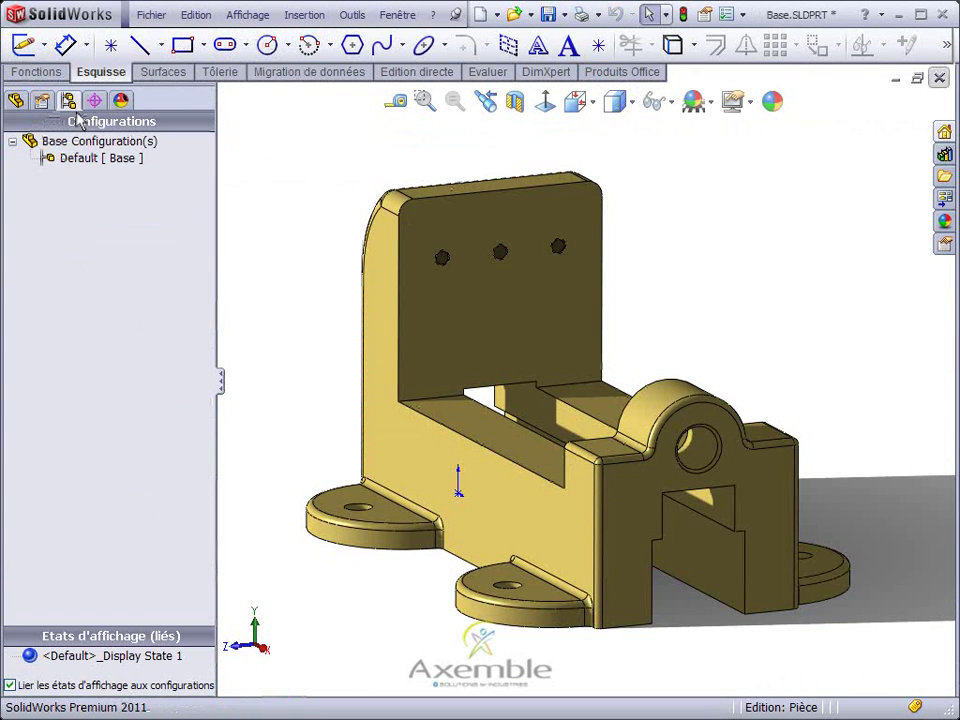
right_click(75, 202)
click(123, 212)
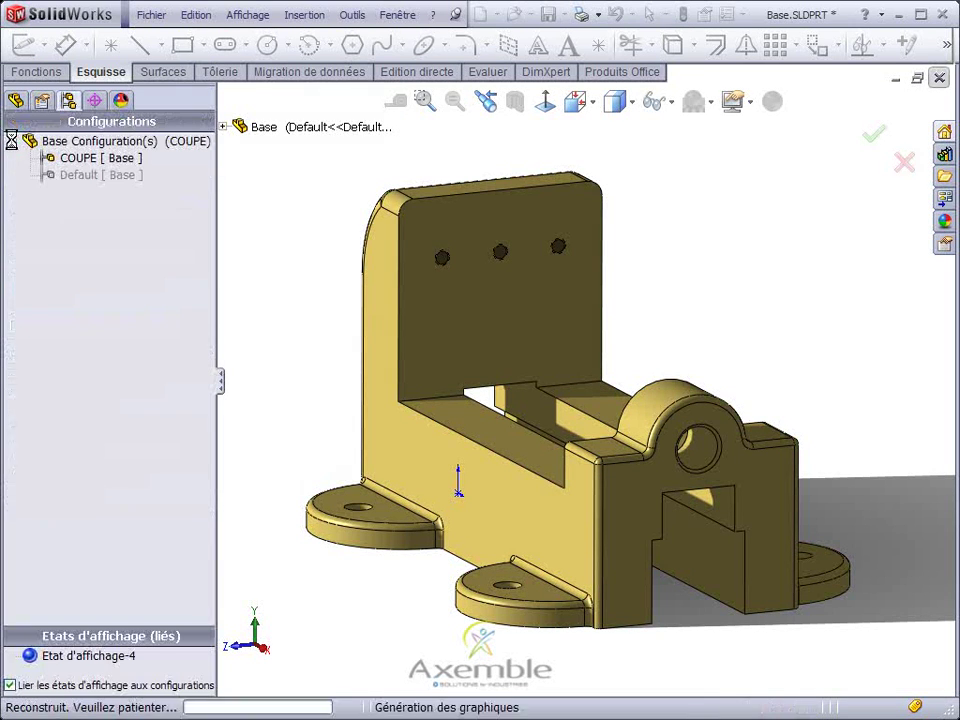
Sketch a corner rectangle on the front face from the vertical centreline below the bore to beyond the face's upper corner.
click(628, 497)
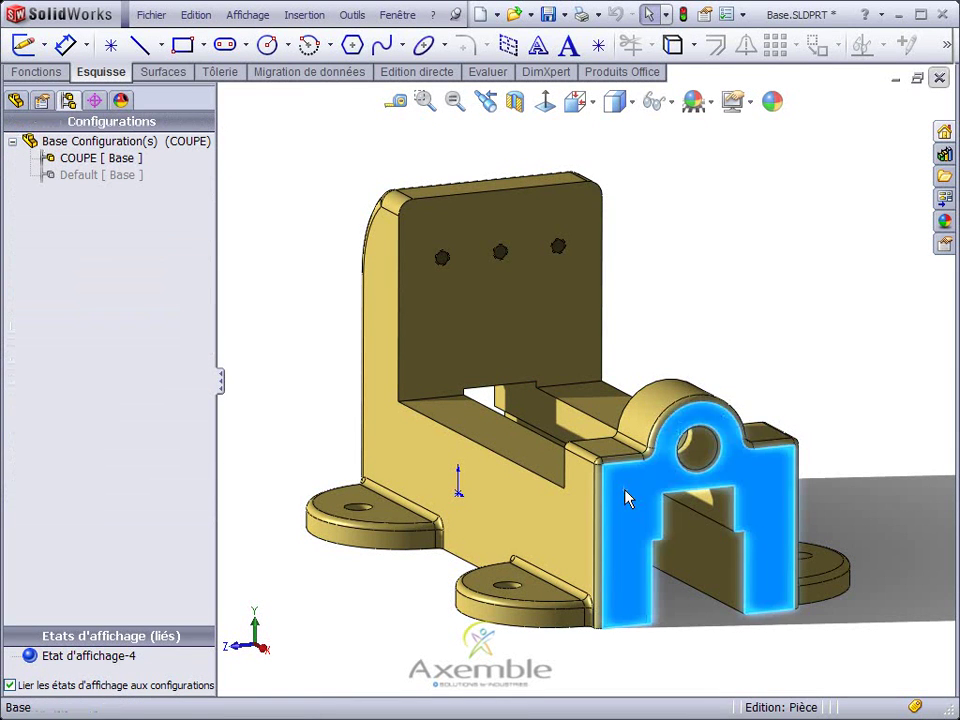
click(700, 438)
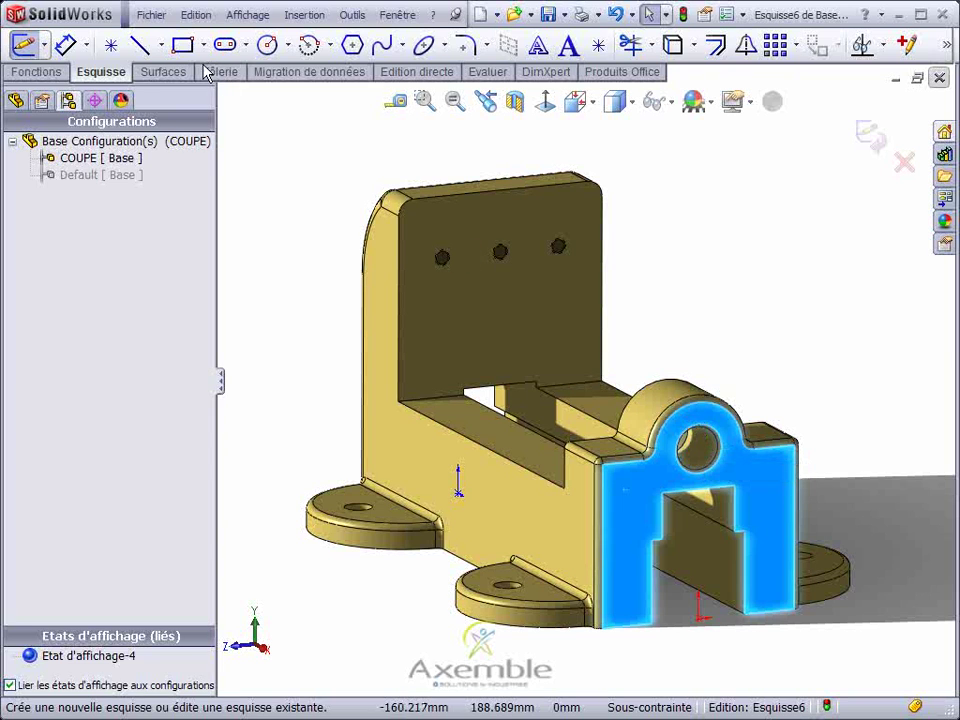
click(182, 44)
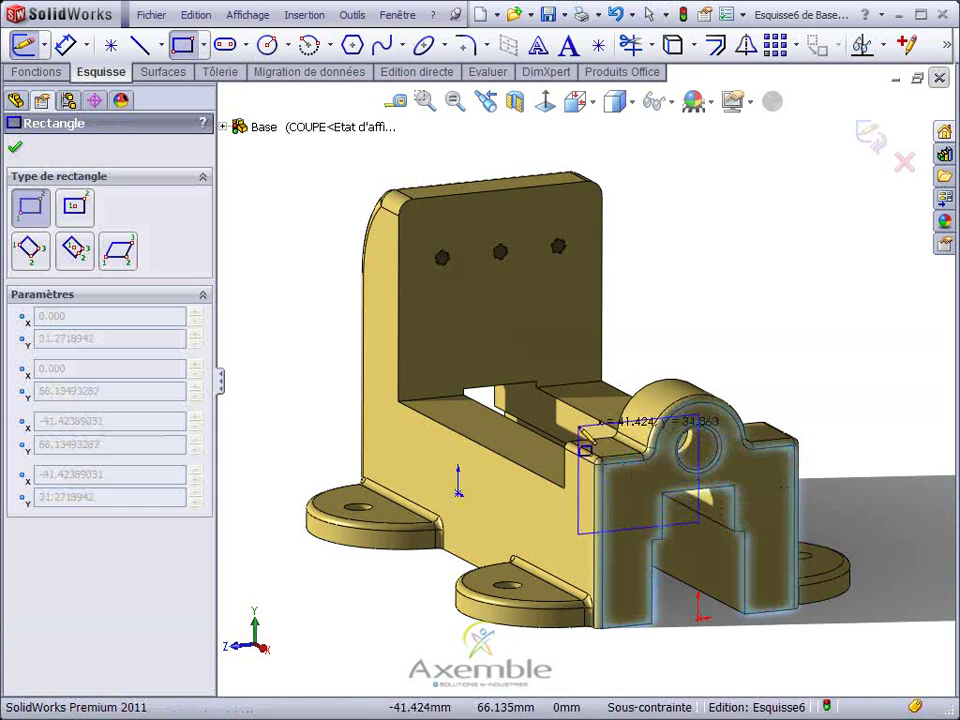
click(552, 383)
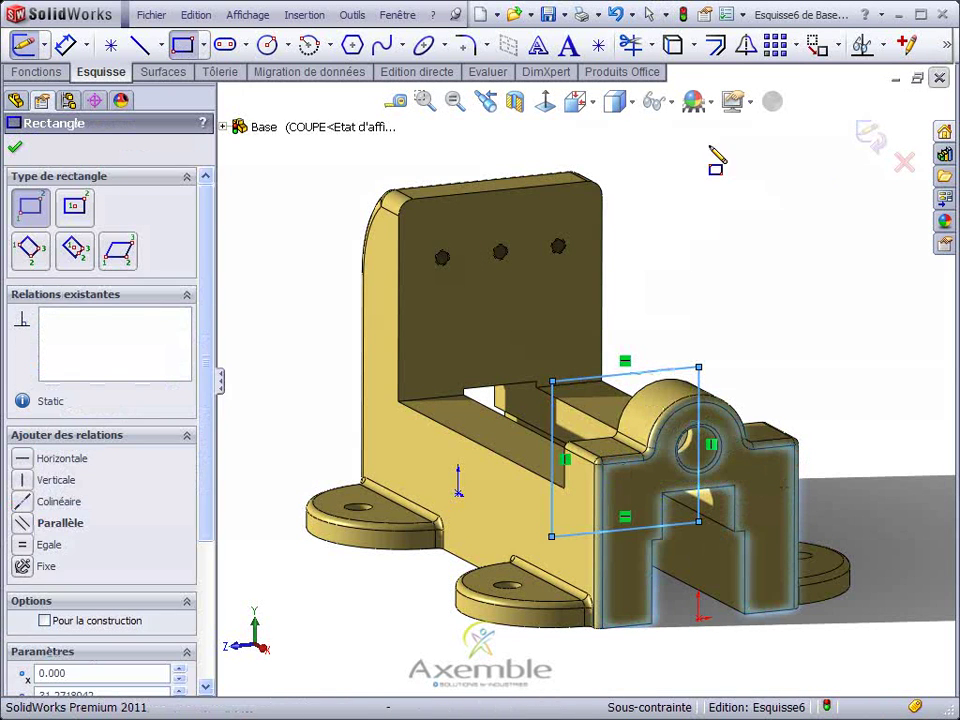
Cut-extrude the rectangle into the part to remove one upper half of the bored front end.
click(37, 71)
click(178, 46)
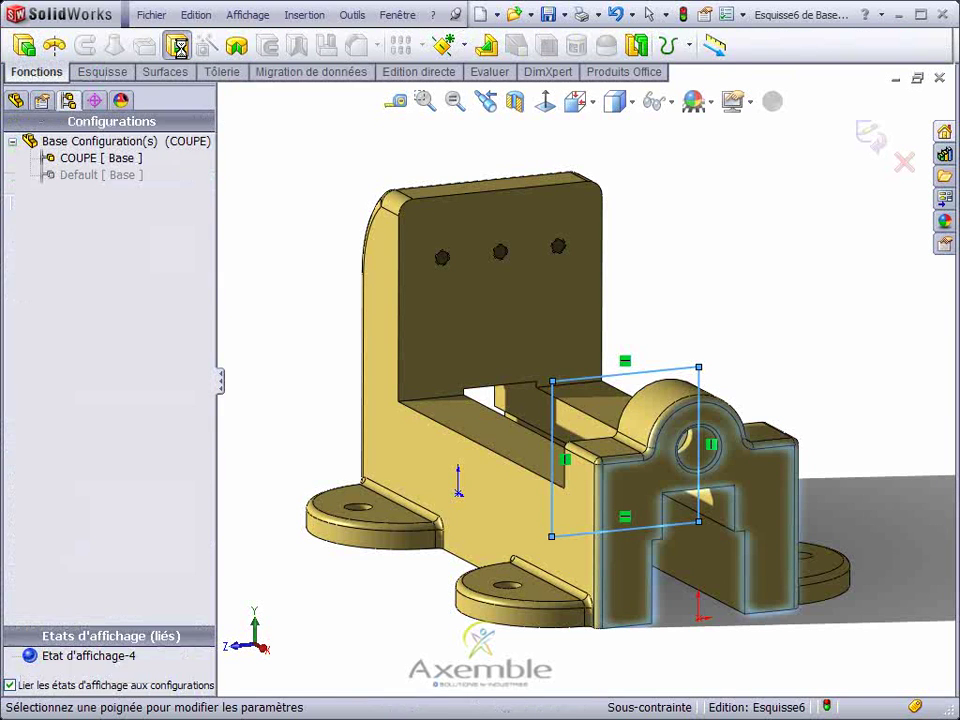
key(Return)
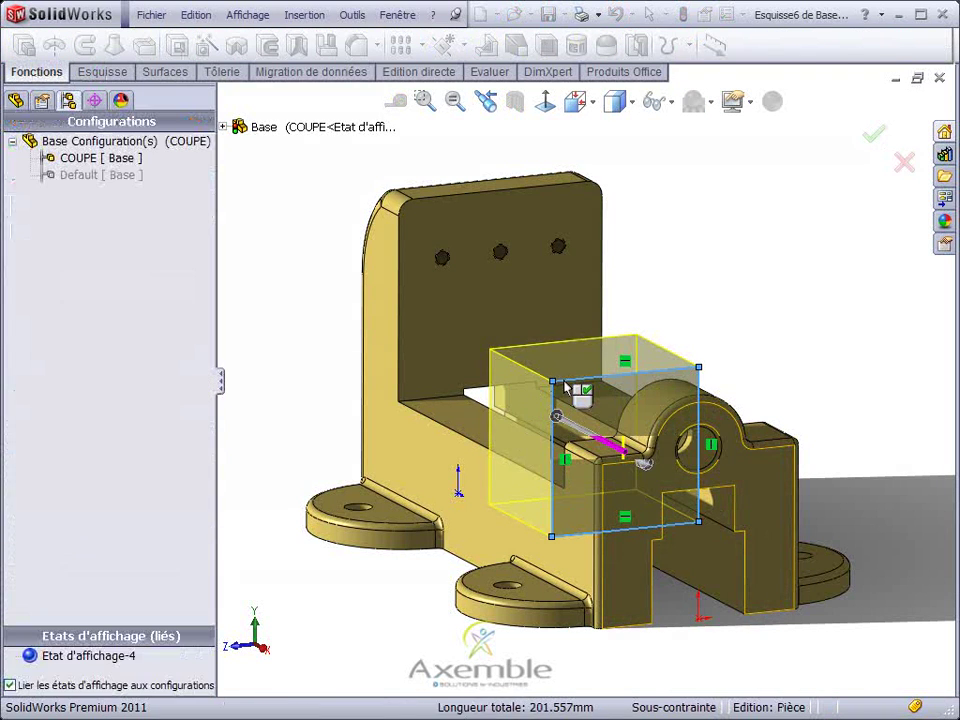
Activate the Default configuration and suppress the new extruded cut in it.
click(55, 176)
double_click(56, 176)
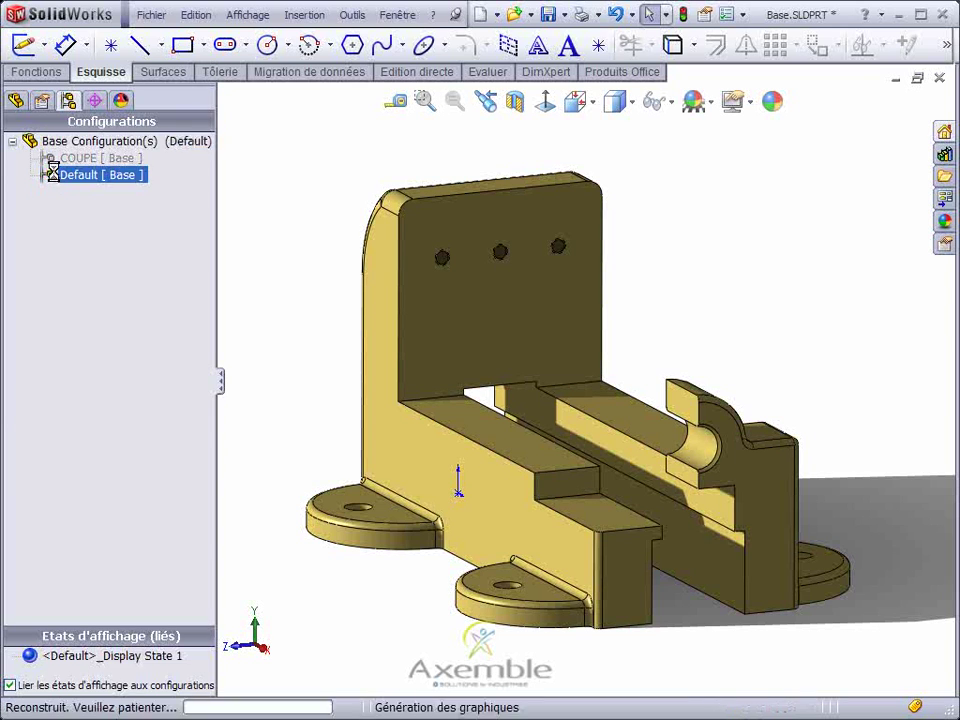
click(16, 102)
click(46, 579)
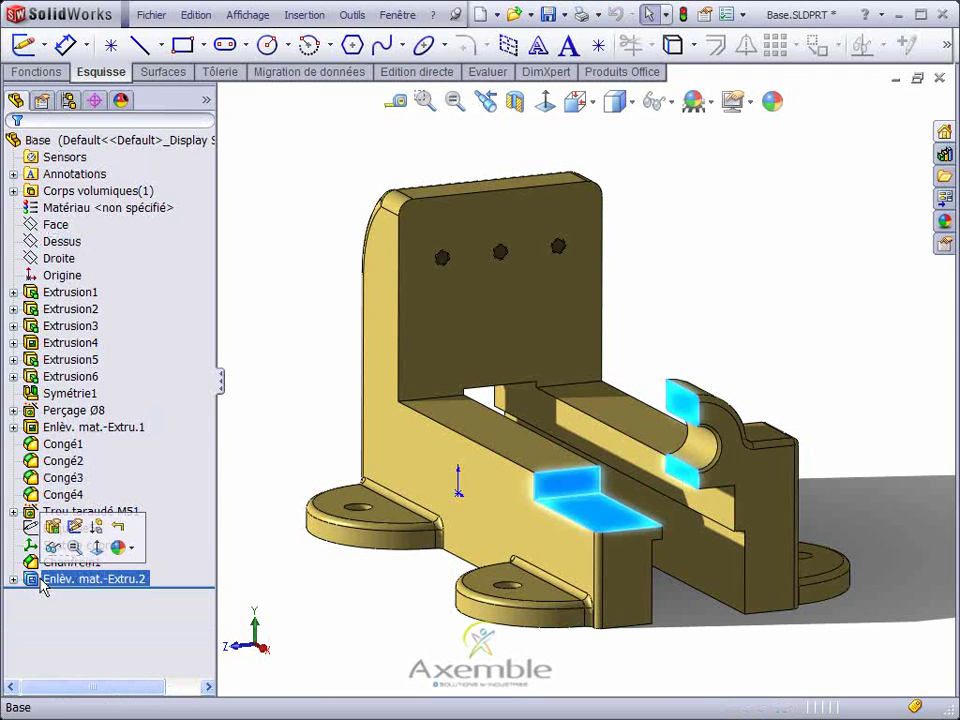
click(64, 523)
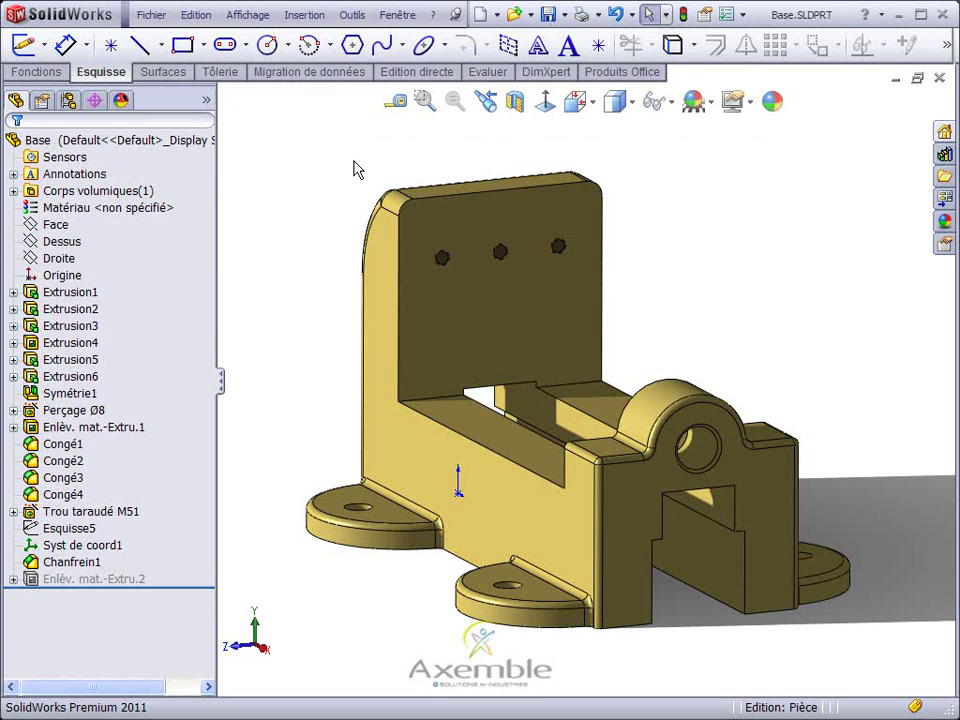
Switch to the drawing and set the isometric view on the Base Config sheet to use the COUPE configuration.
key(ctrl+Tab)
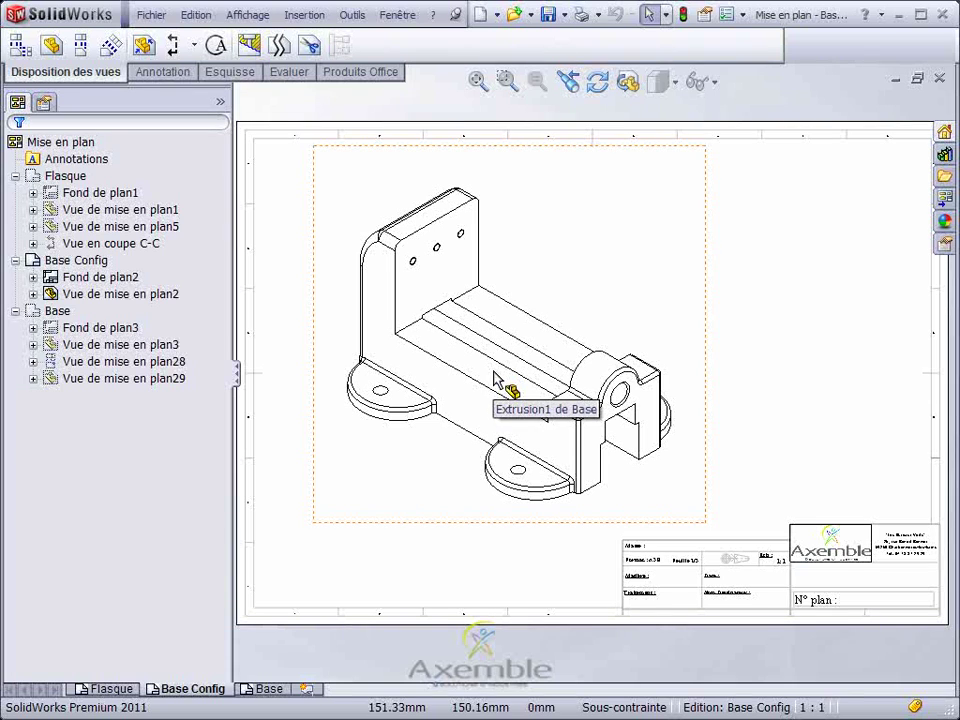
right_click(536, 185)
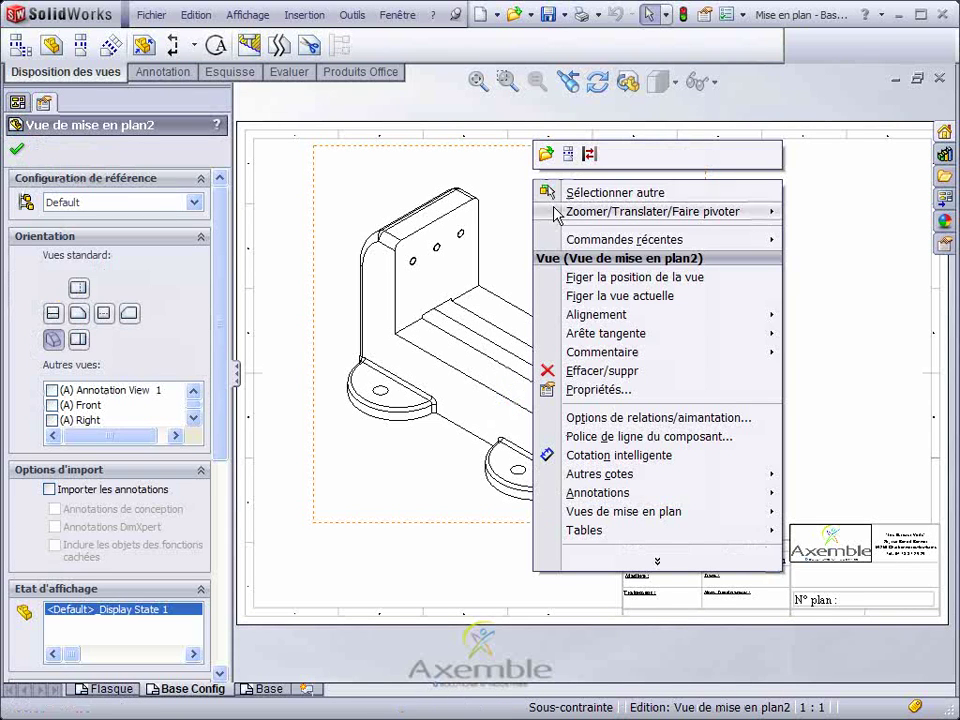
click(588, 396)
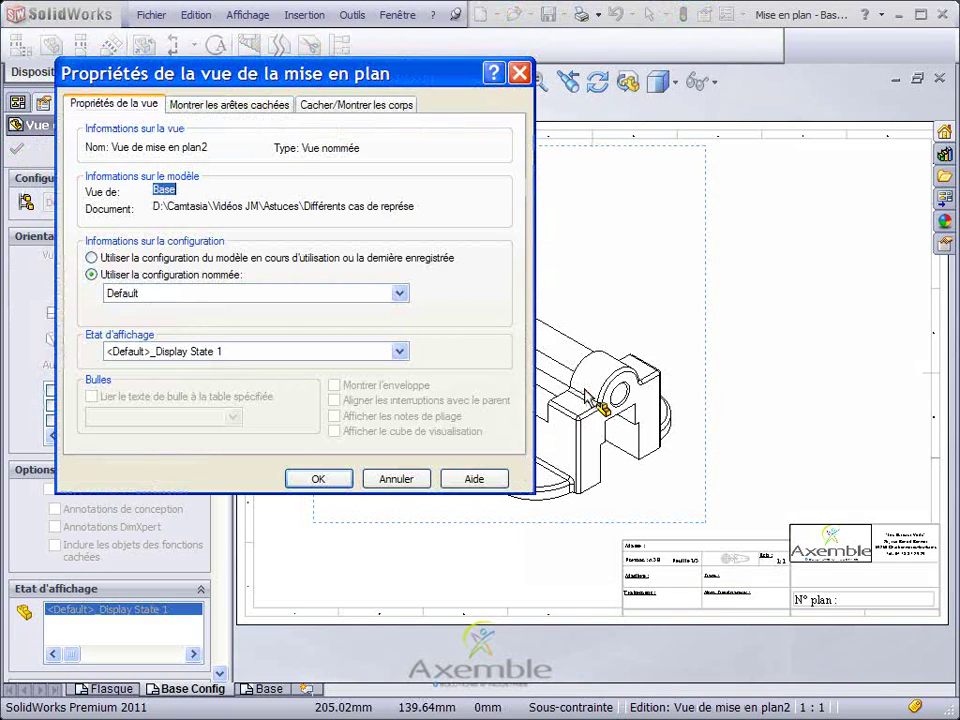
click(399, 293)
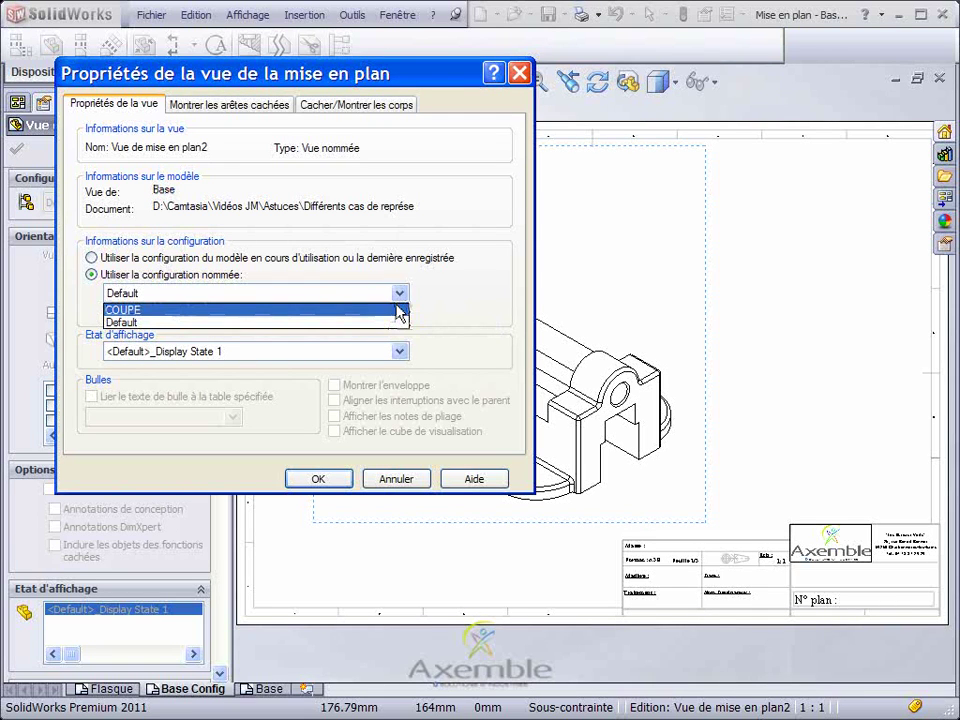
click(397, 307)
click(322, 478)
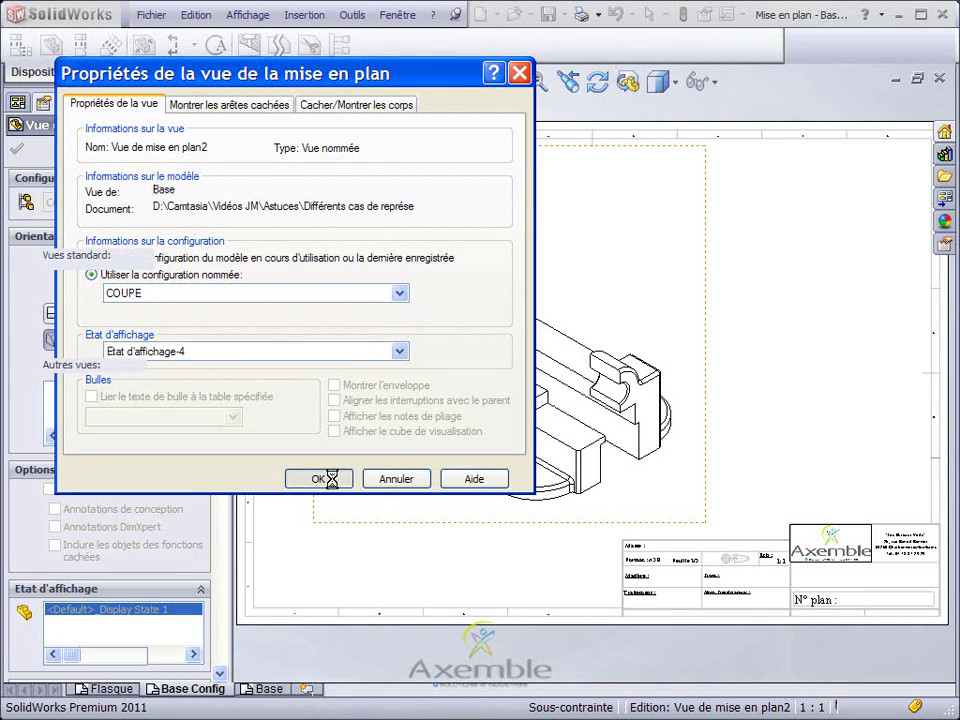
click(345, 559)
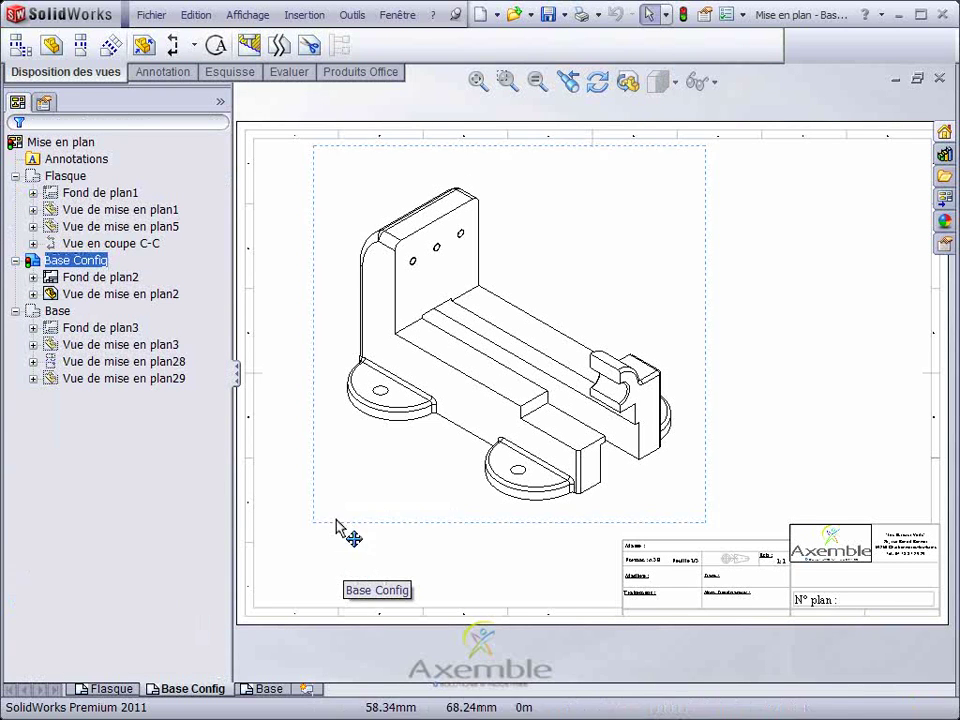
Apply an ANSI31 area hatch to the cut faces of the isometric view: the stepped notch faces and the halved bore faces.
click(171, 78)
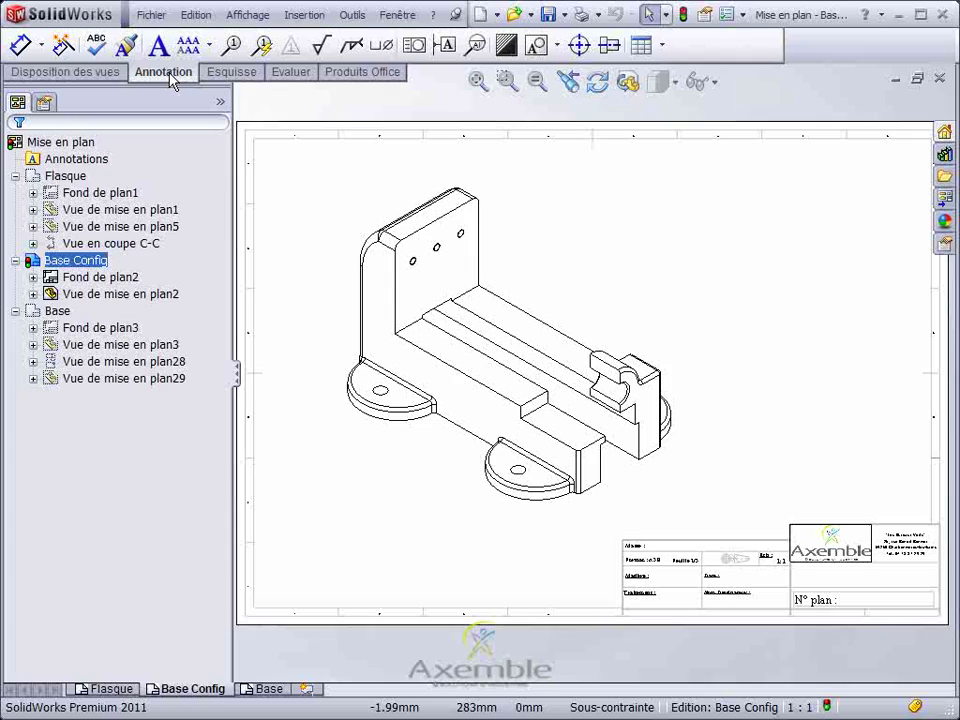
click(505, 45)
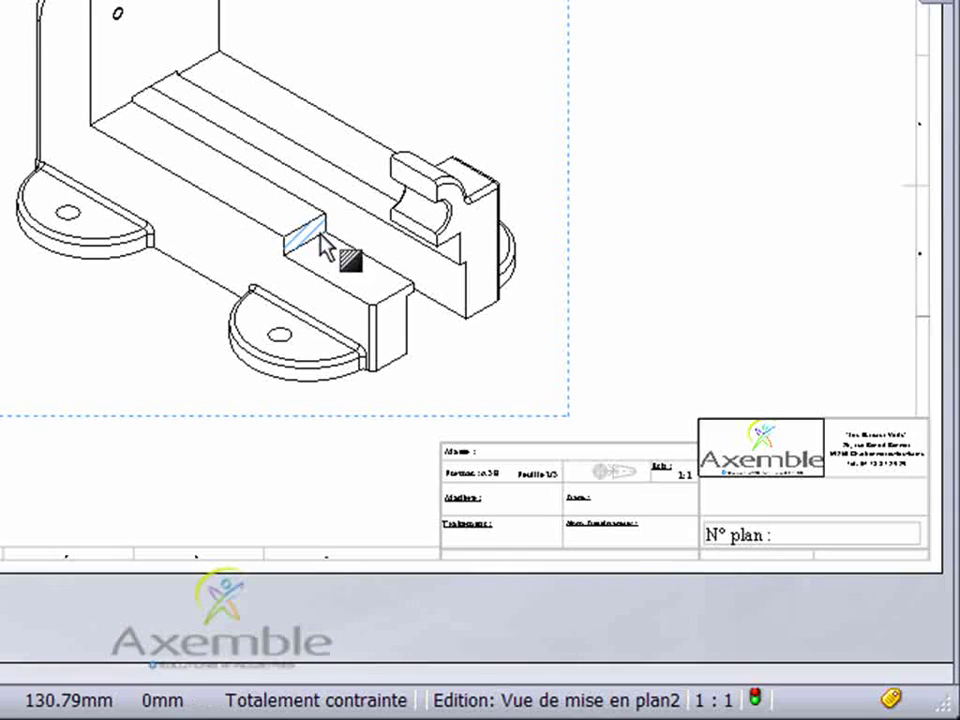
click(347, 271)
click(411, 212)
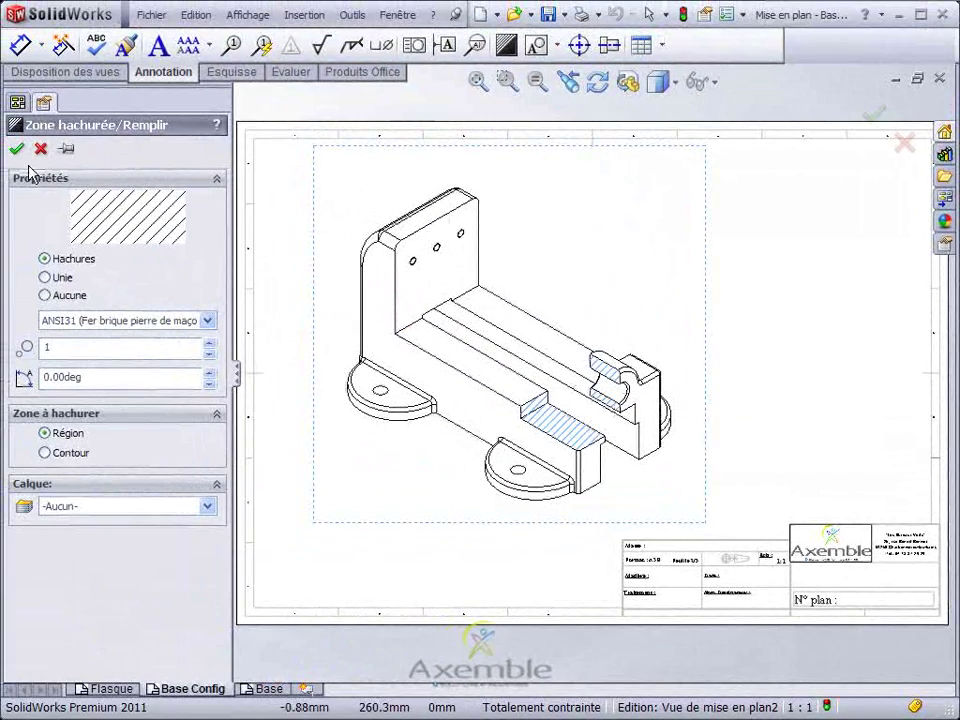
click(16, 148)
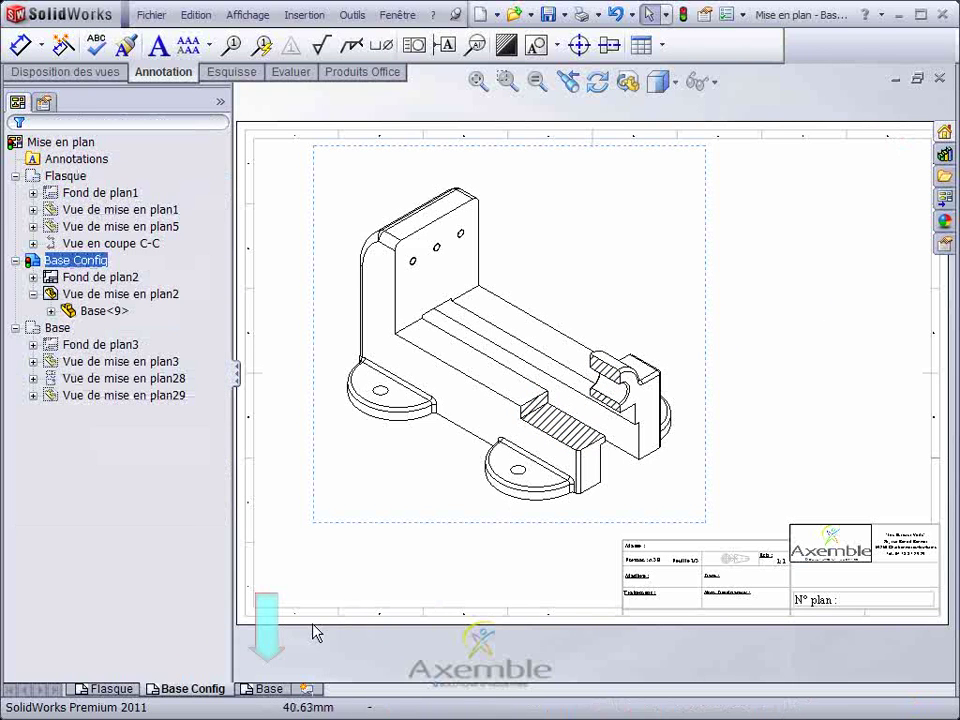
Activate the Base sheet of the drawing.
click(266, 689)
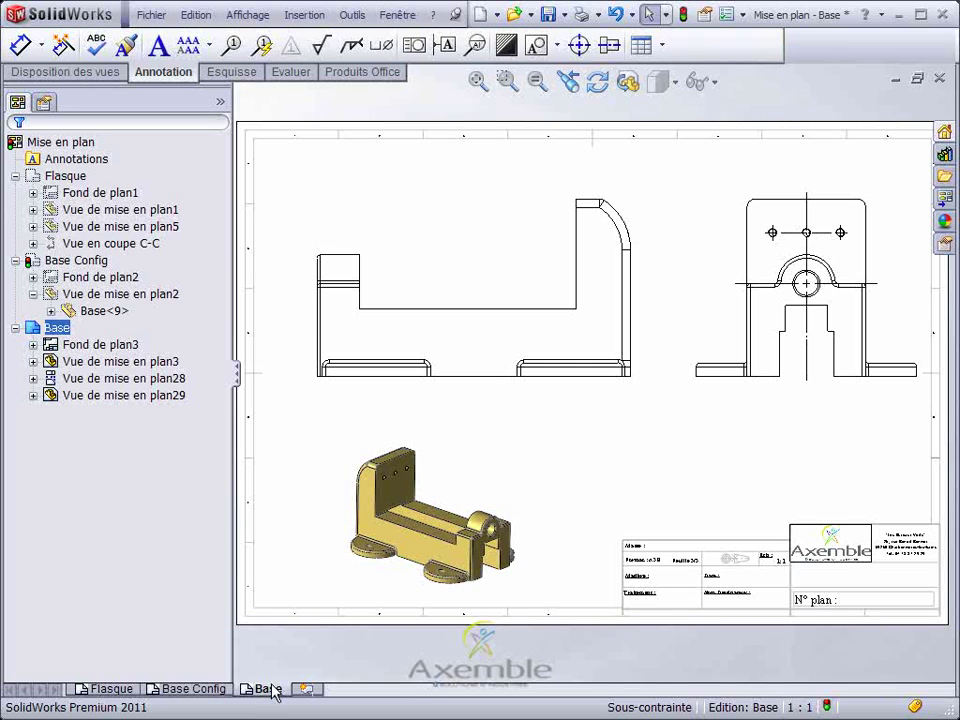
click(396, 238)
click(92, 72)
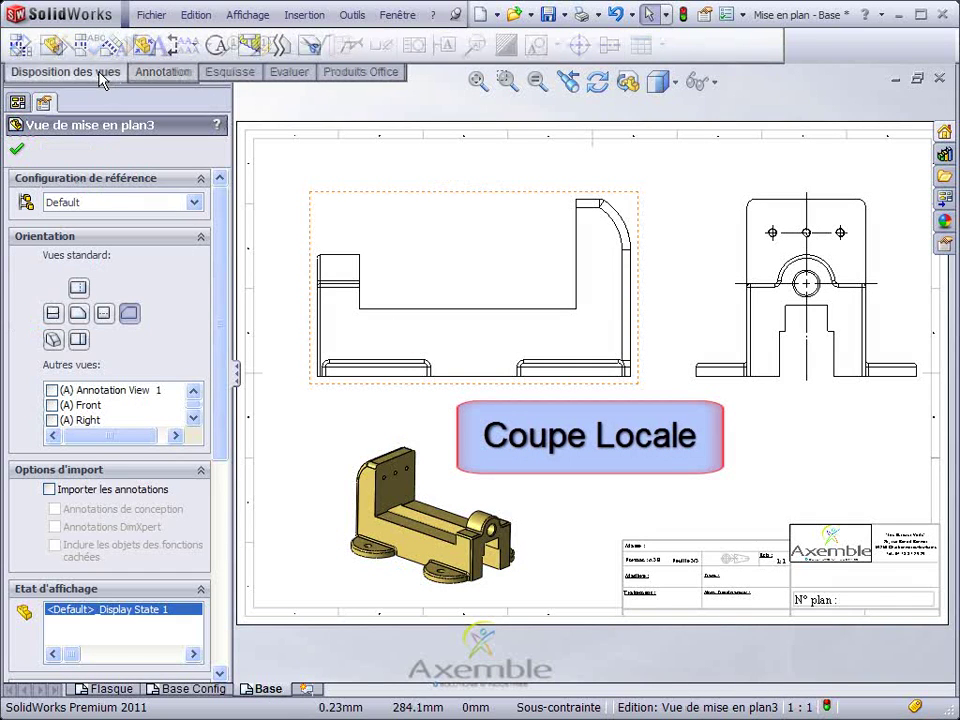
click(252, 48)
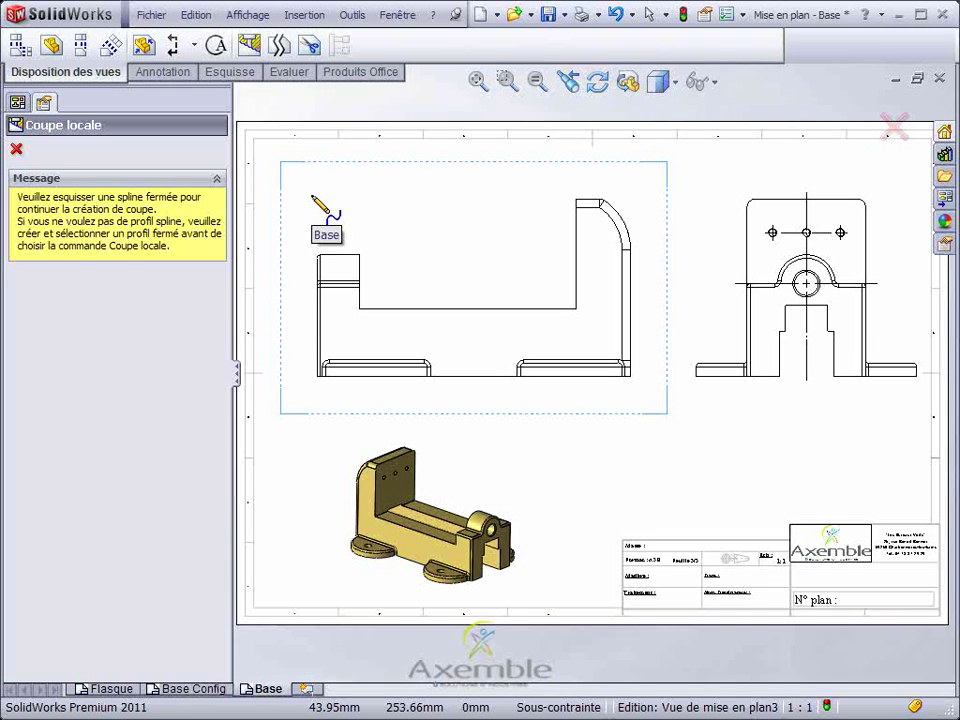
key(Escape)
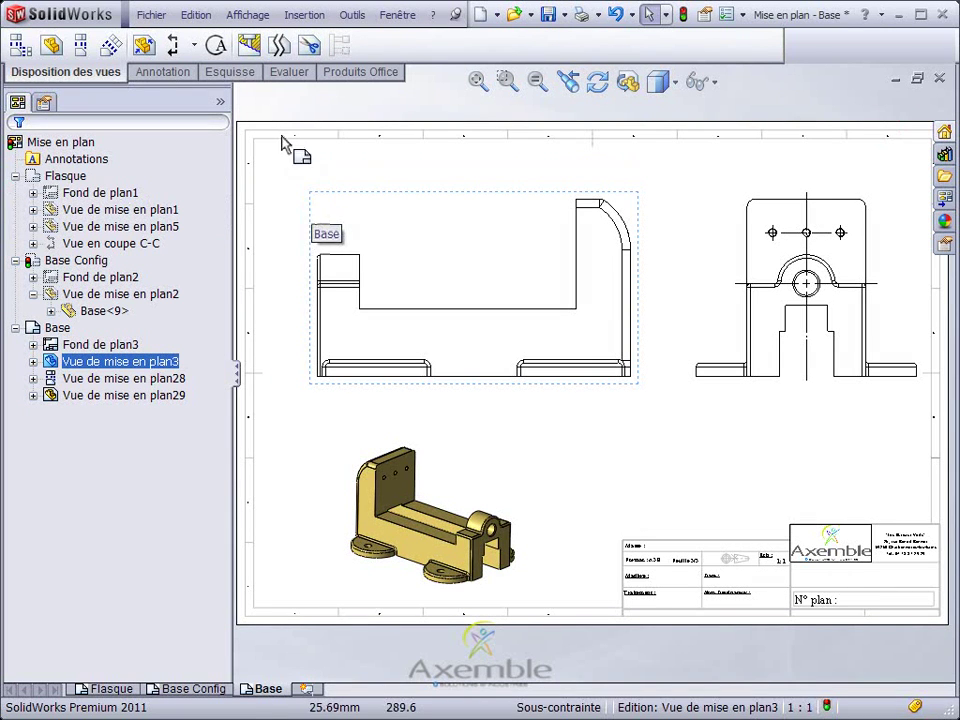
Sketch a corner rectangle enclosing the upper part of the side view, from just below the slide surface to above the upright.
click(232, 72)
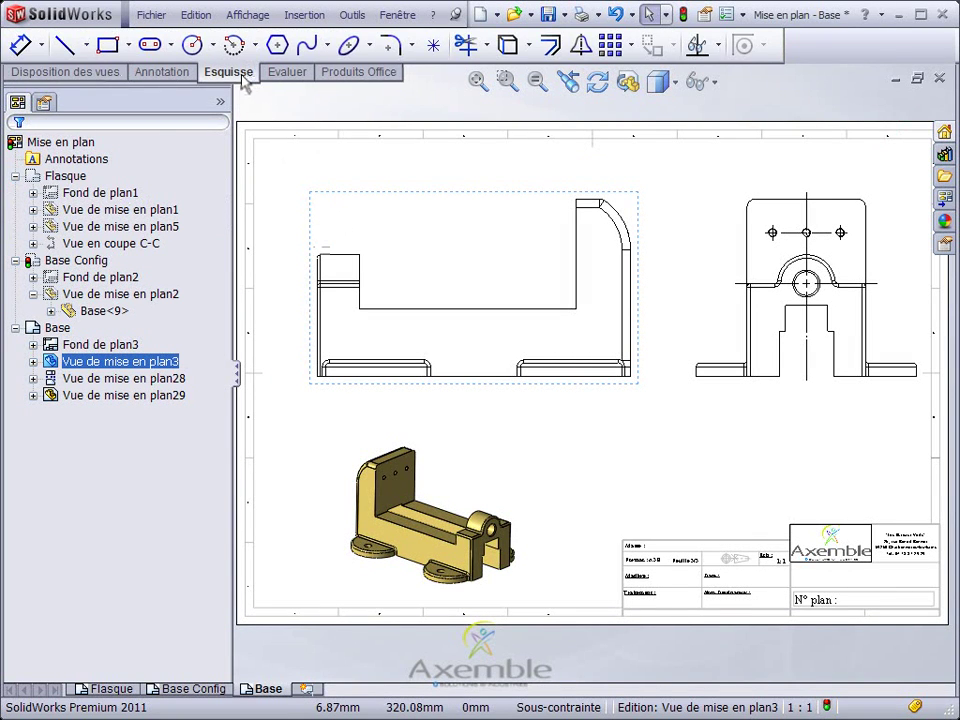
click(107, 44)
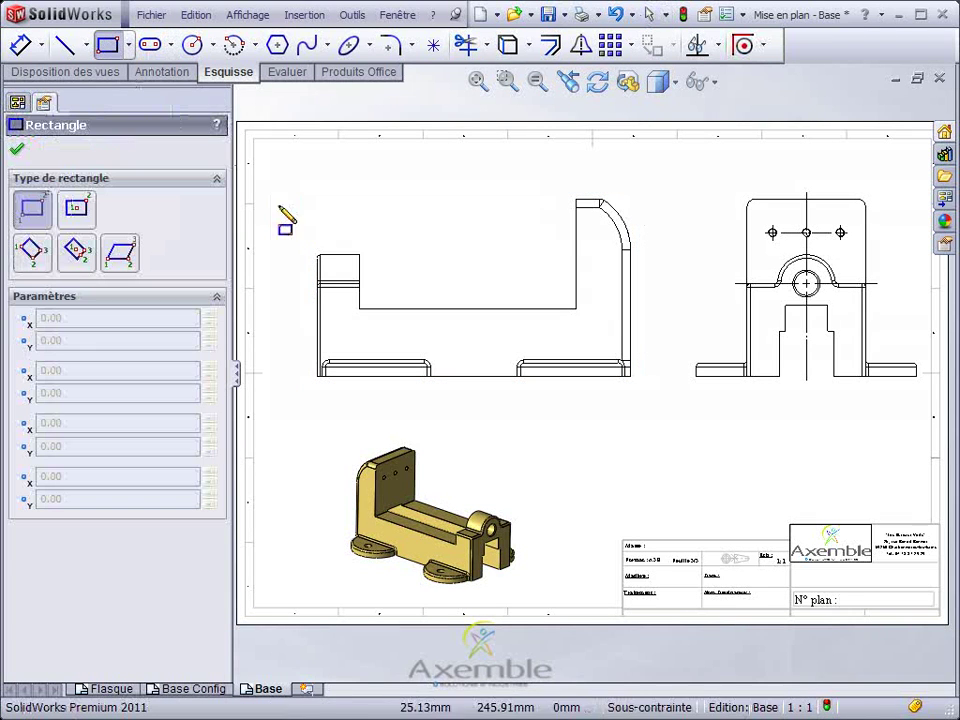
click(307, 318)
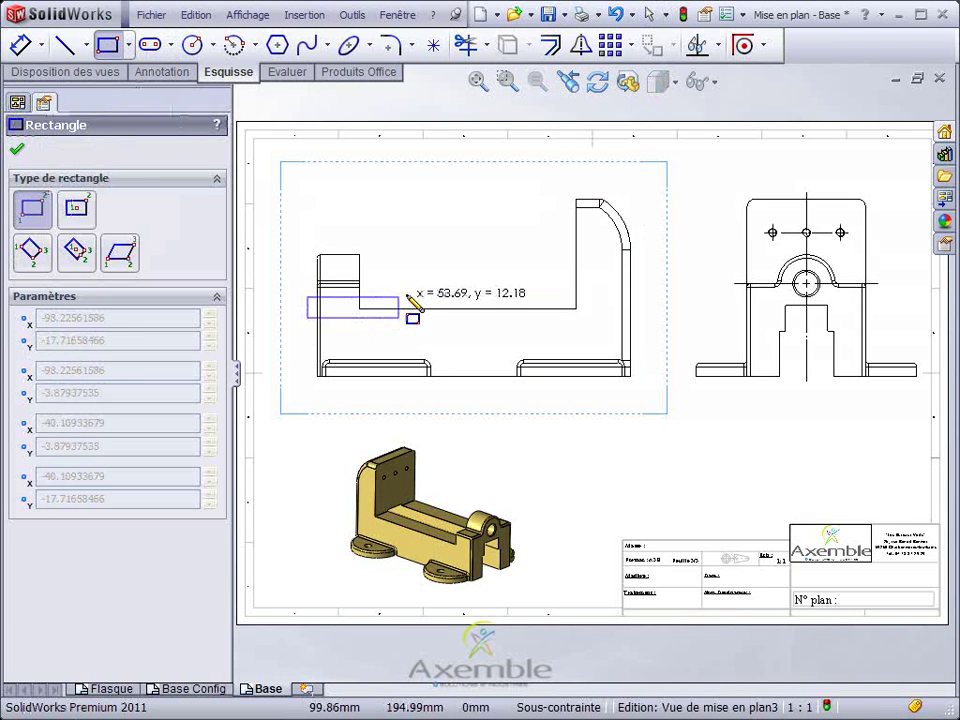
click(646, 184)
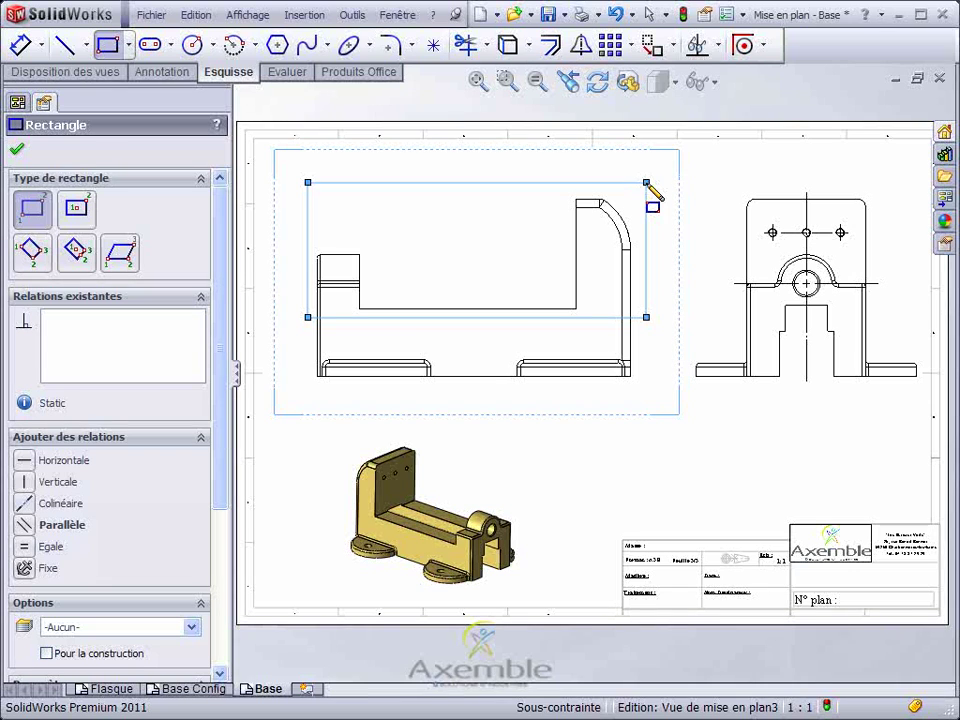
Start a broken-out section from the rectangle on the side view with the preview enabled.
click(110, 73)
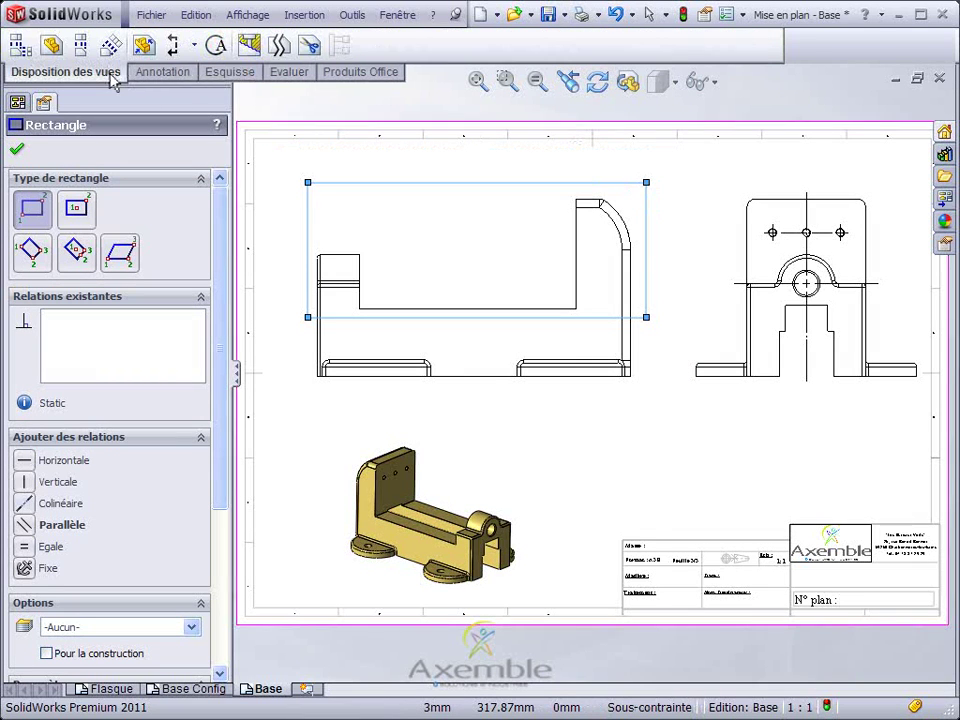
click(250, 50)
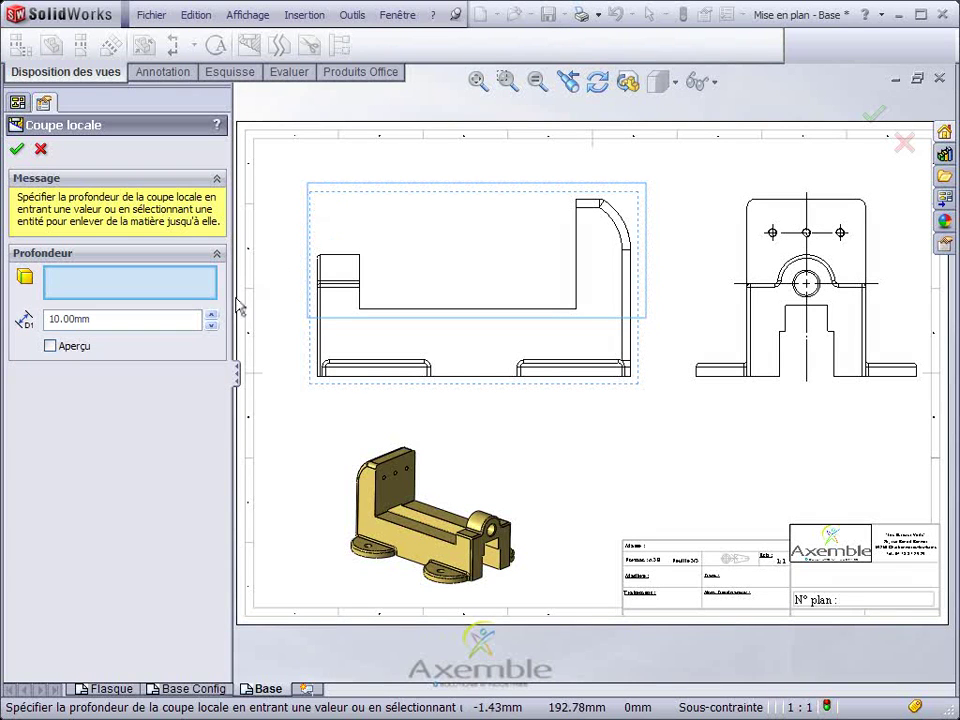
click(50, 346)
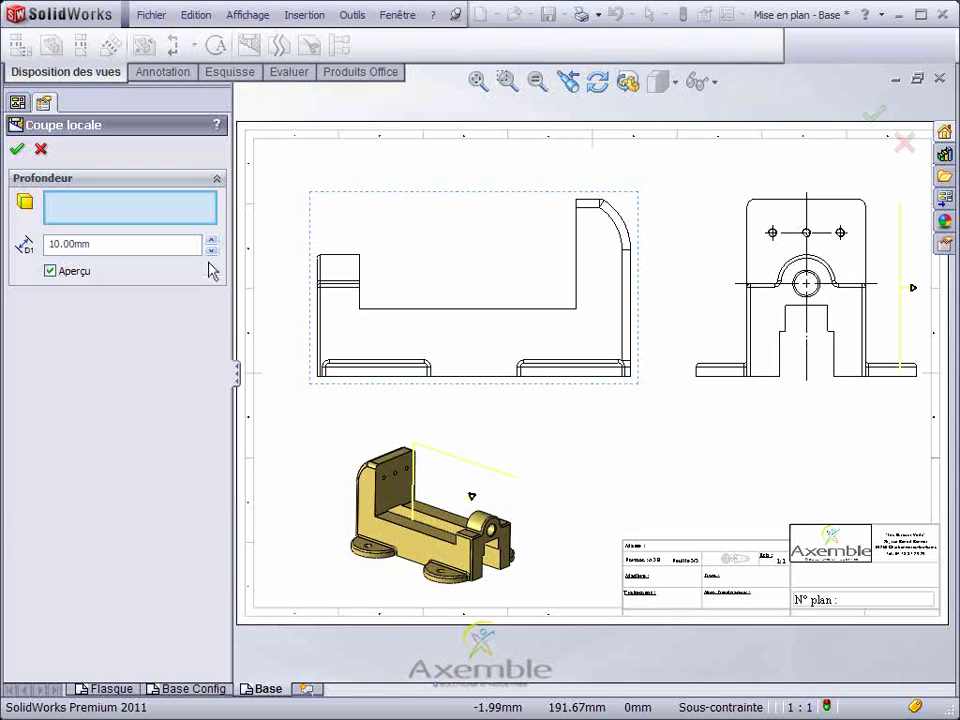
Try increasing the broken-out section depth to 60 mm.
click(211, 241)
click(211, 241)
click(211, 241)
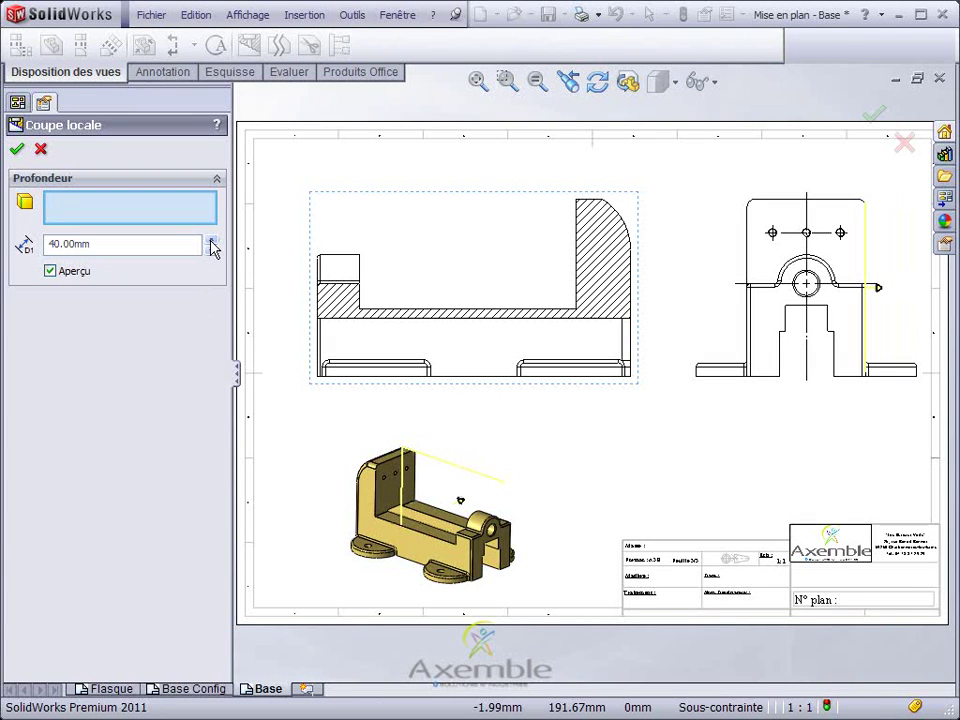
click(211, 241)
click(211, 241)
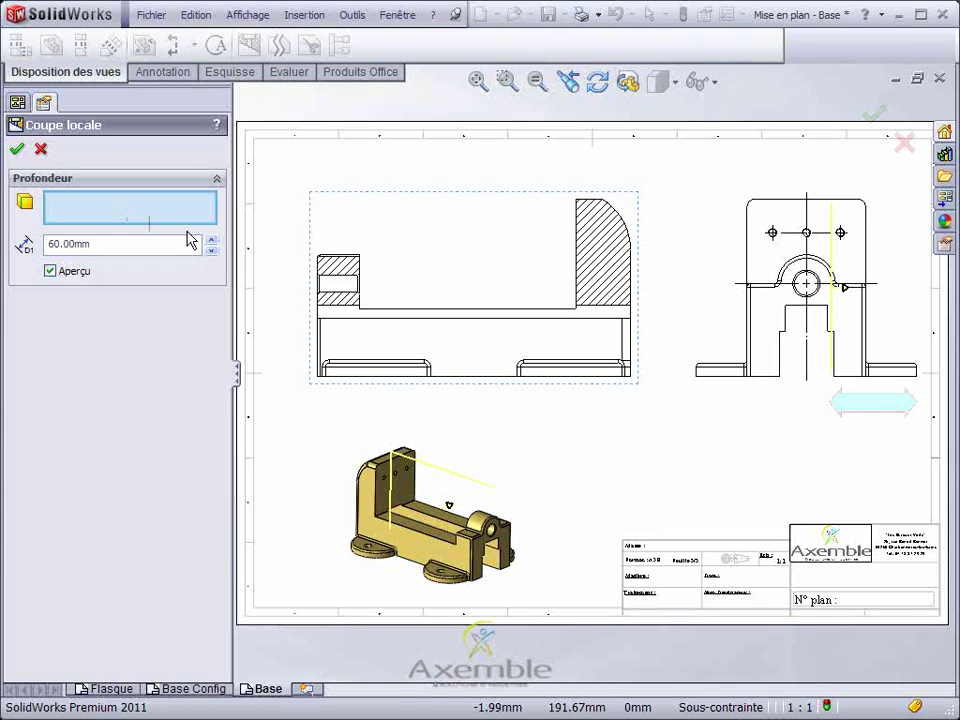
Set the section depth by the bore's circular edge in the end view and finish the broken-out section.
click(803, 299)
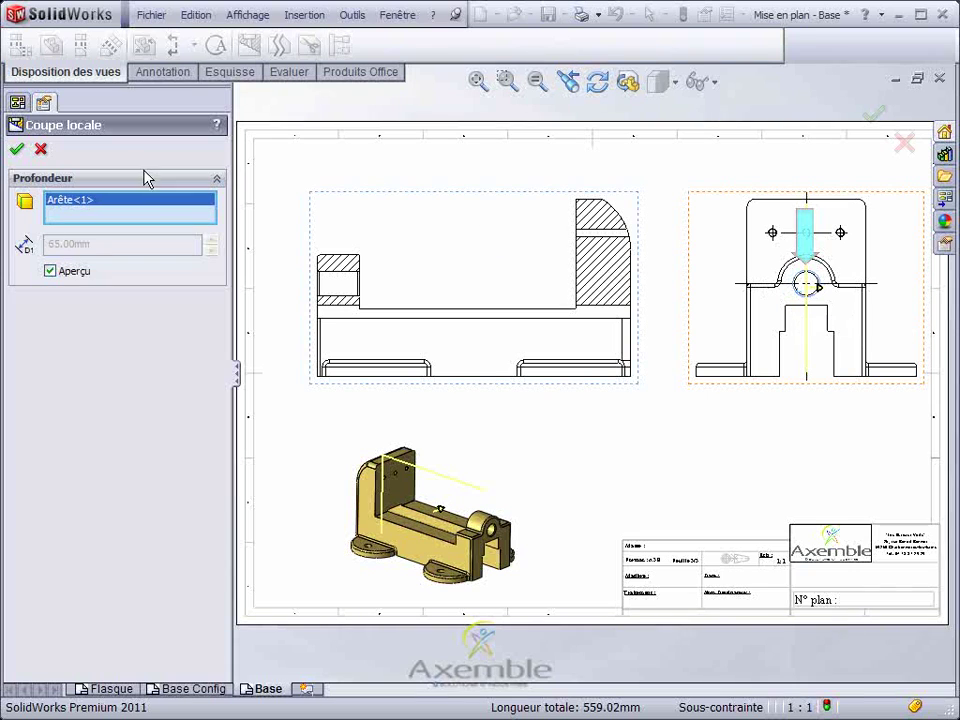
click(17, 151)
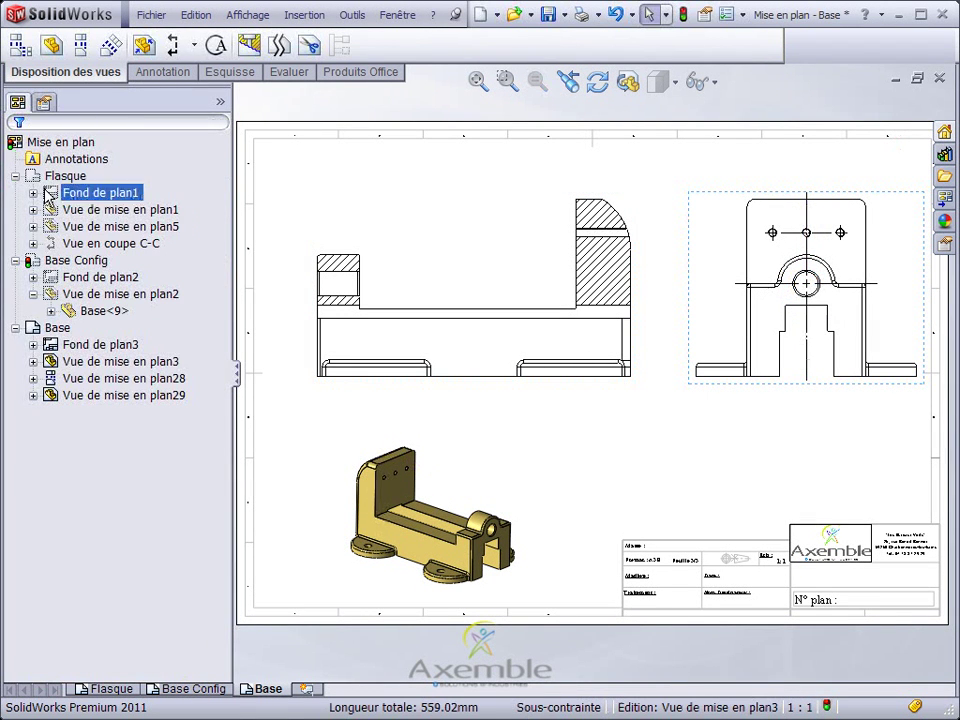
Edit the sketch of Coupe locale1, moving the rectangle's left side to mid-view so the boundary encloses only the upright end, and rebuild.
click(166, 362)
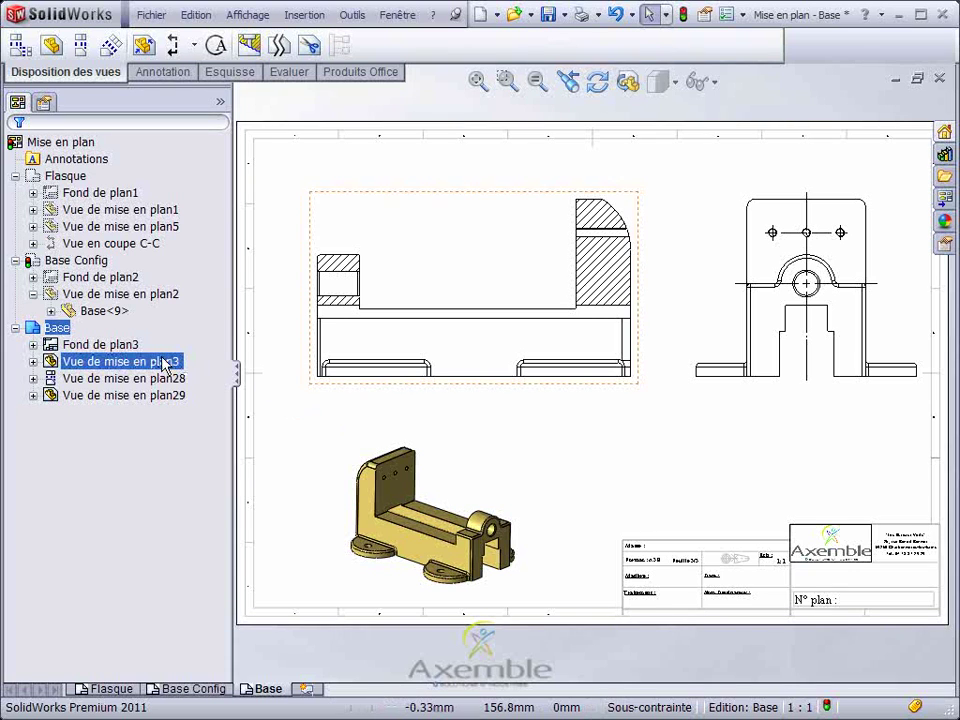
click(33, 362)
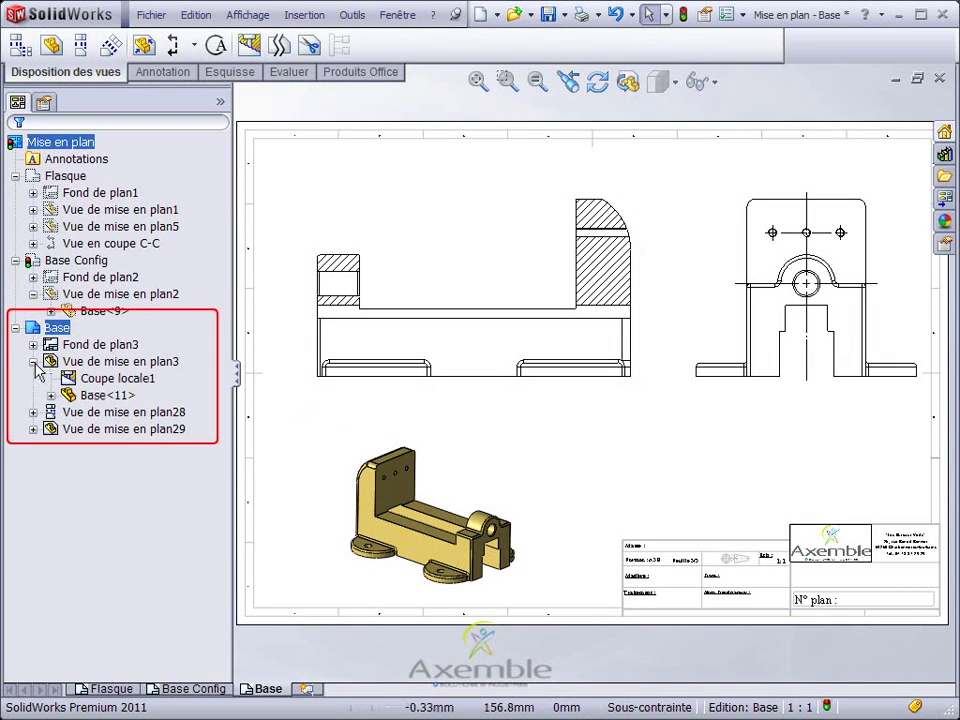
right_click(99, 382)
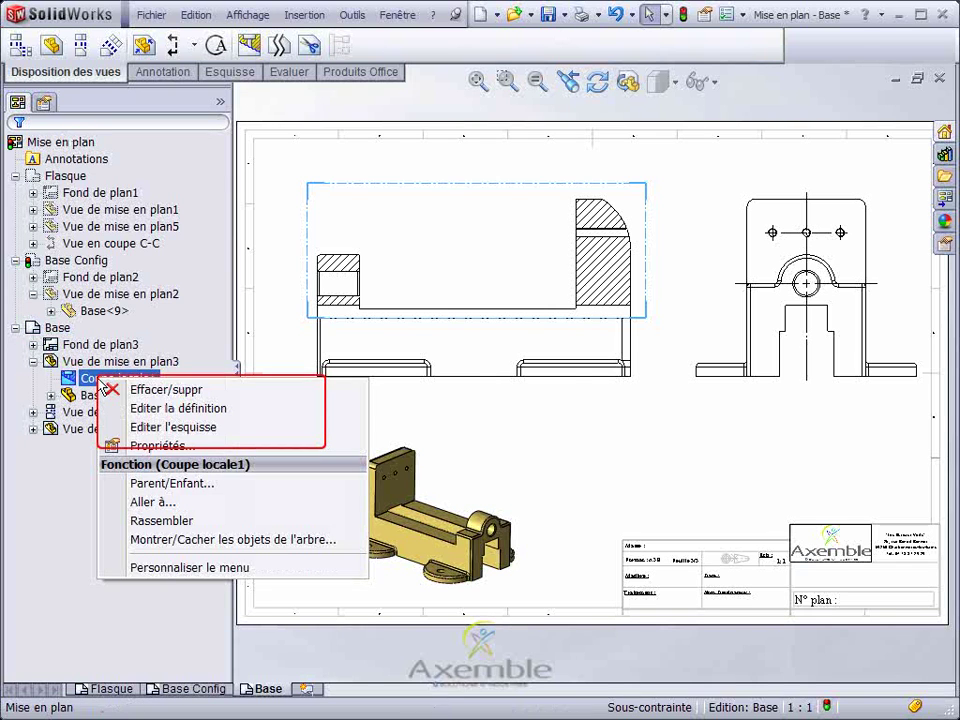
click(151, 424)
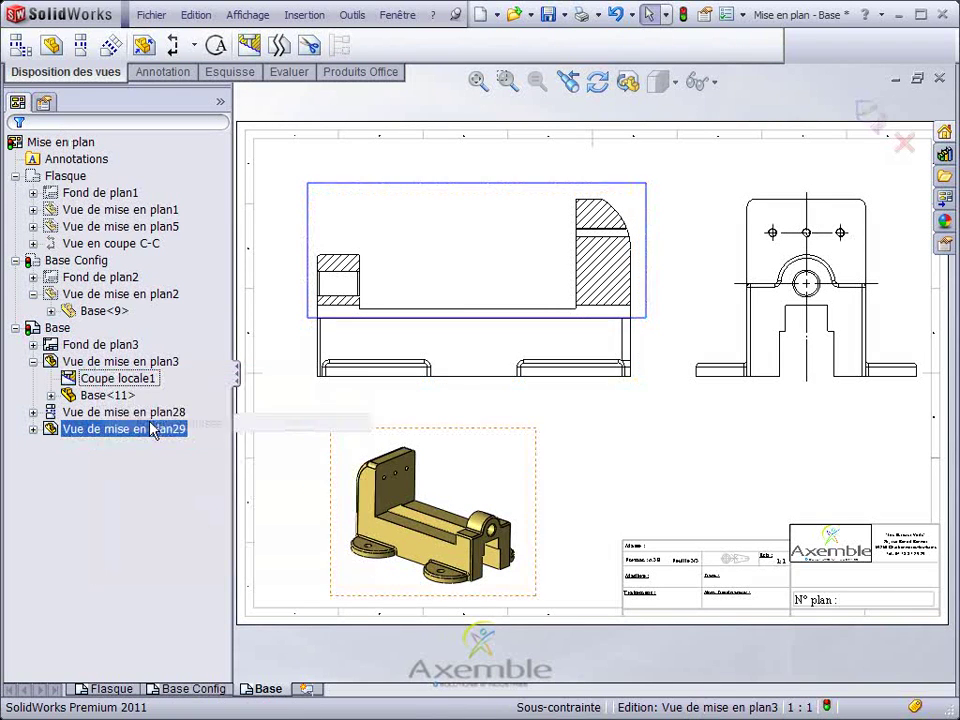
drag(311, 241, 503, 247)
click(866, 114)
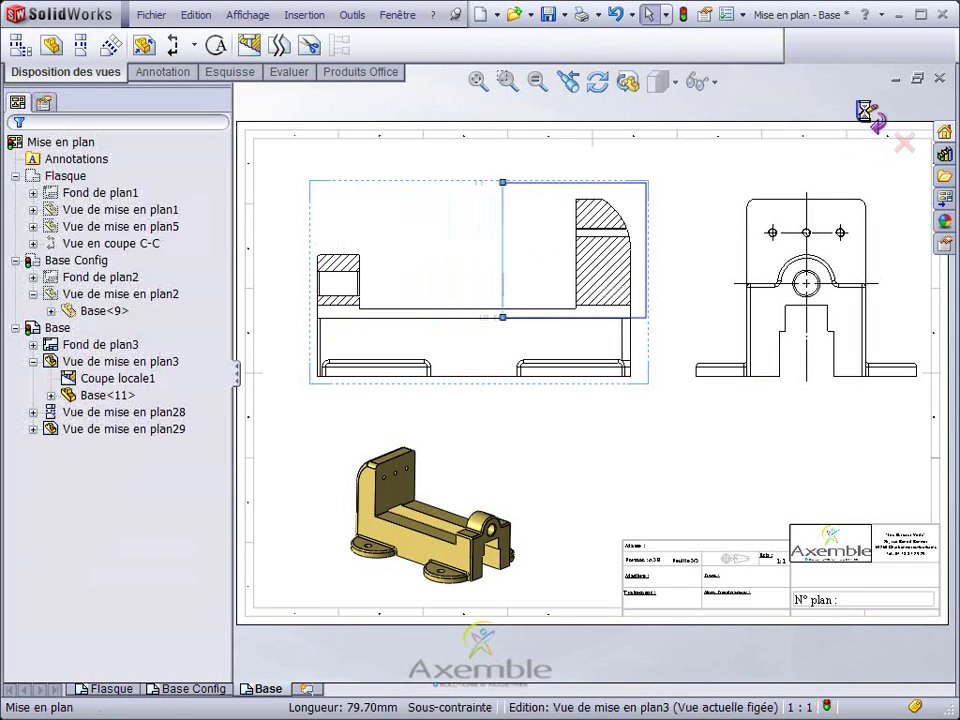
click(674, 313)
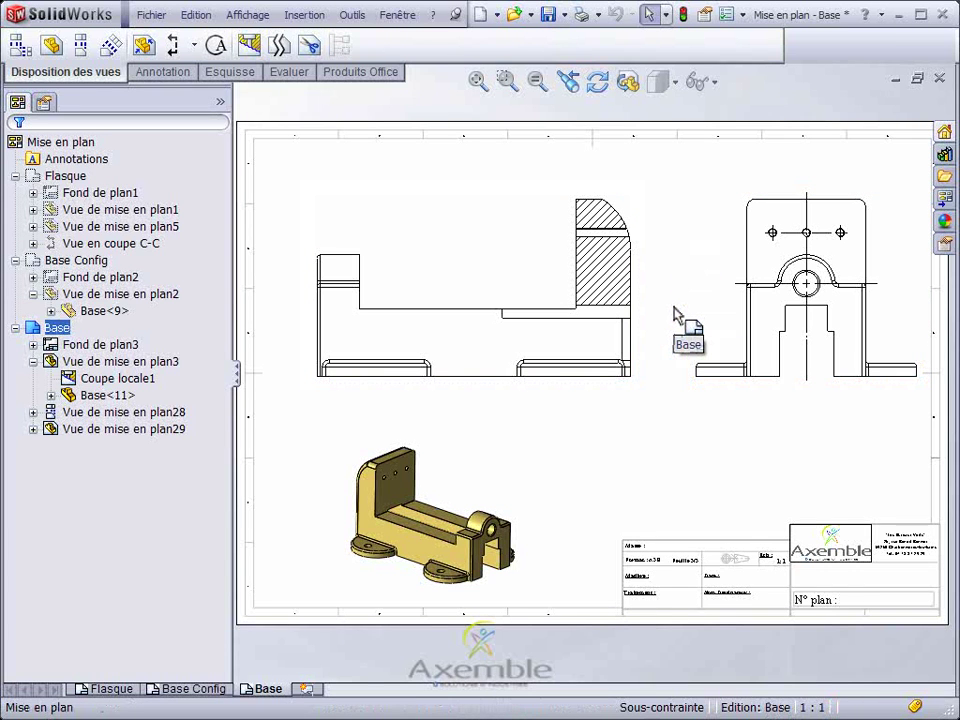